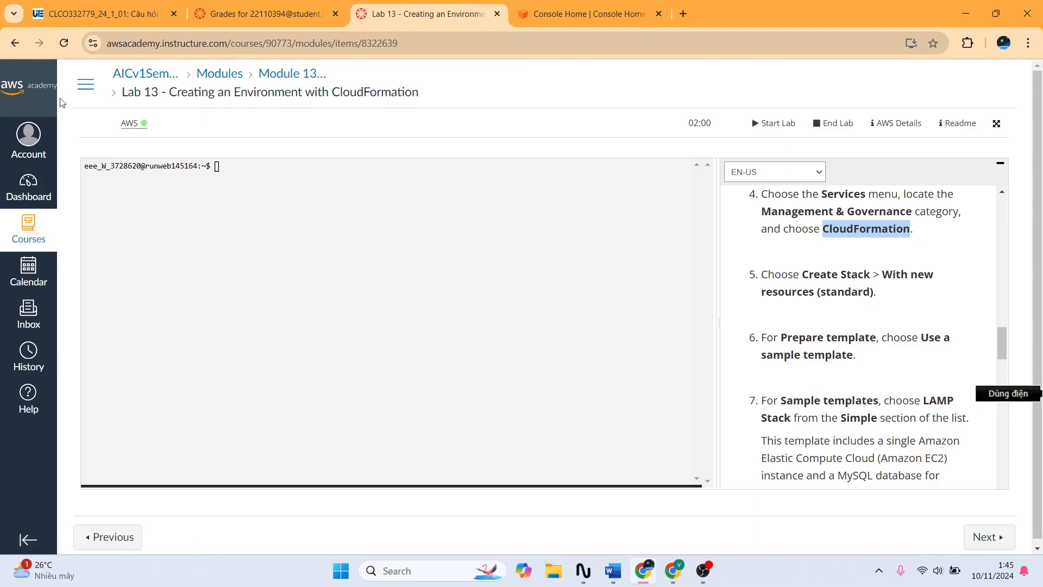
Step: Switch to the AWS console and open the CloudFormation service
left_click(548, 15)
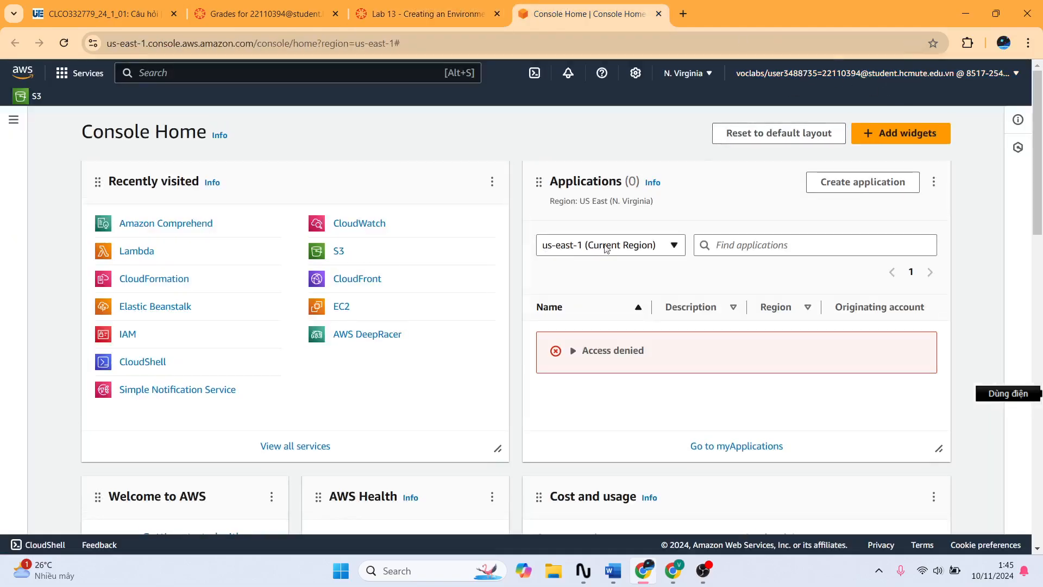
type("CloudFormation")
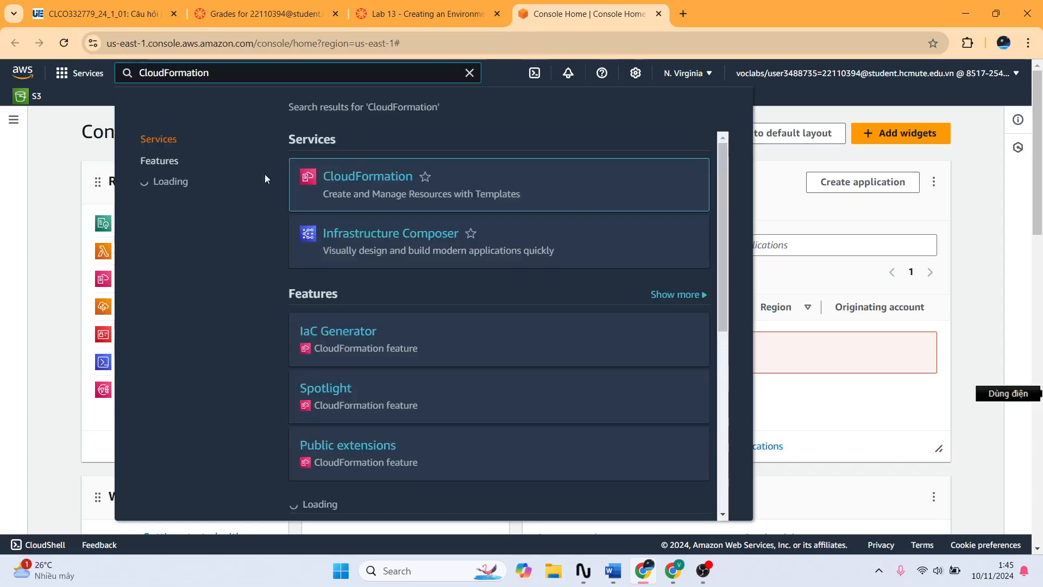
left_click(364, 174)
Step: Check the lab instructions for stack creation and start creating a new CloudFormation stack
left_click(413, 4)
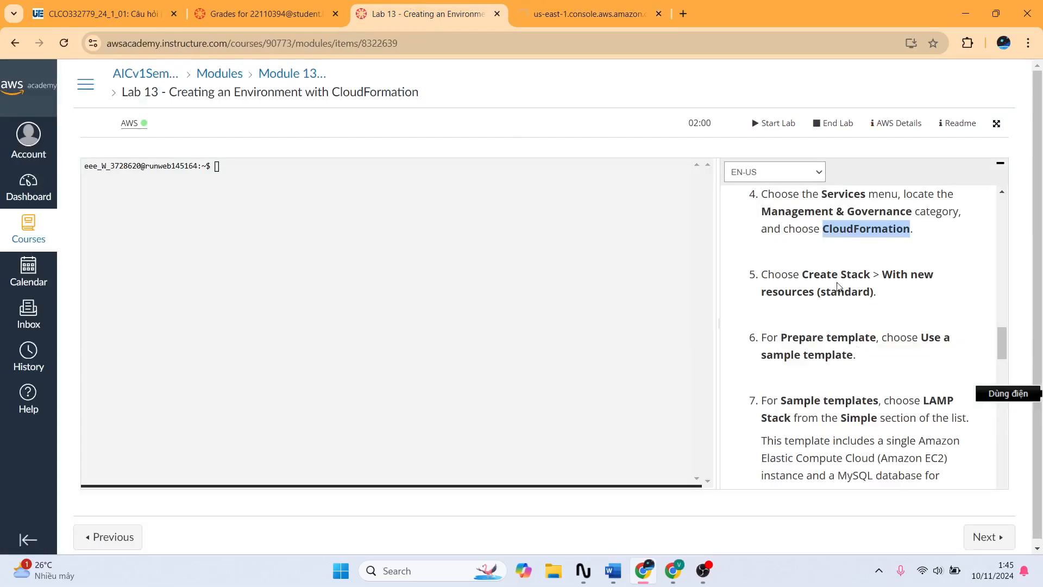
key("ctrl+Tab")
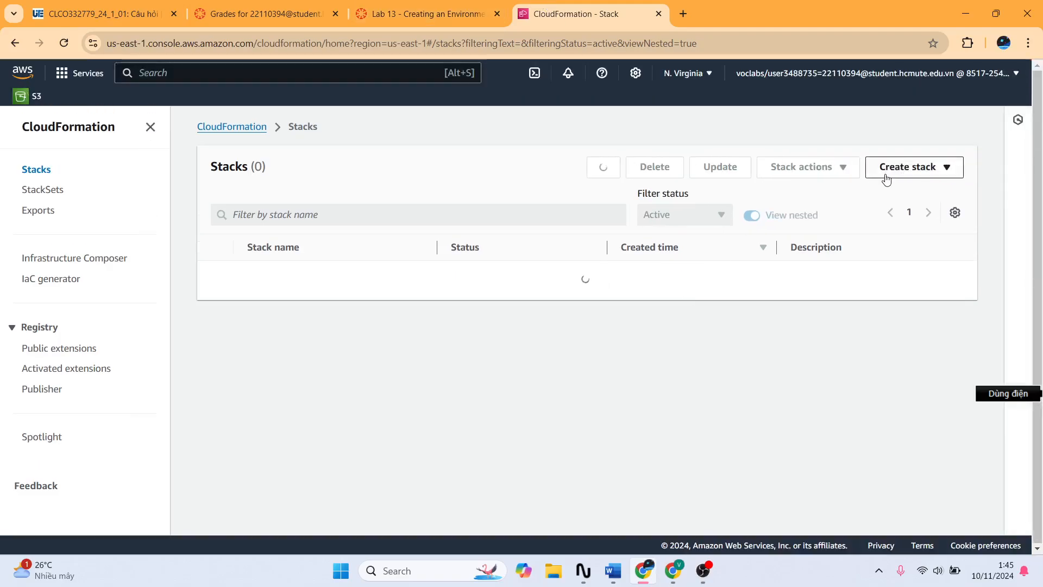
left_click(886, 177)
left_click(877, 187)
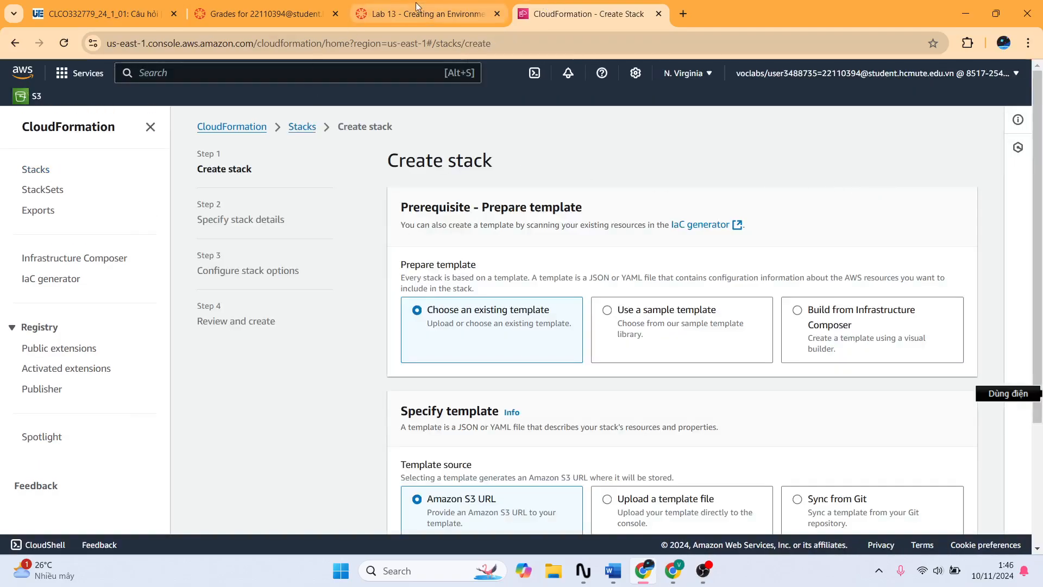
Step: Check the lab's template requirement and set the new stack's Prepare template option to Use a sample template
scroll(505, 170, "down", 3)
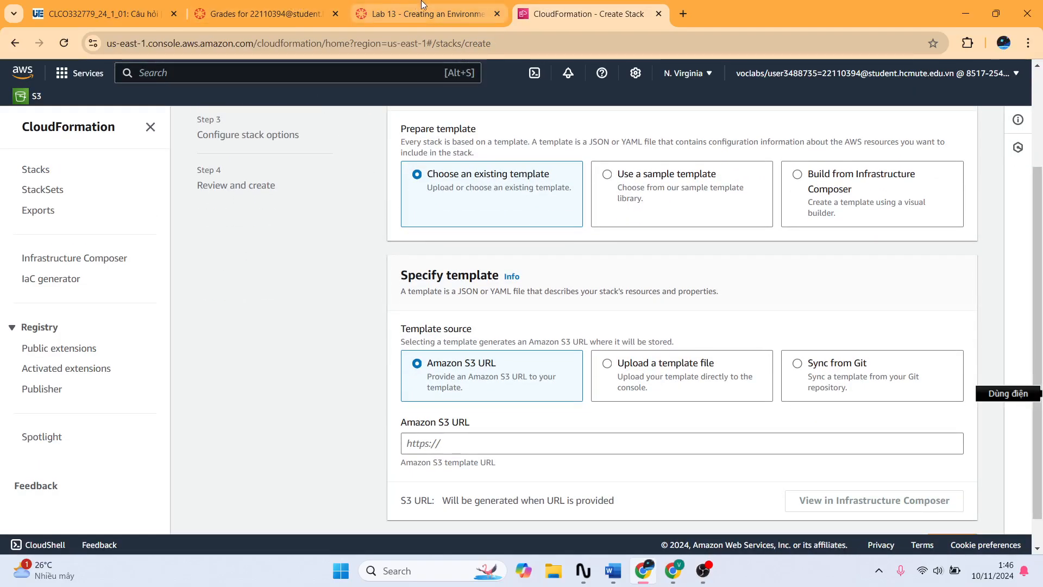
left_click(423, 5)
scroll(869, 293, "down", 3)
left_click(617, 5)
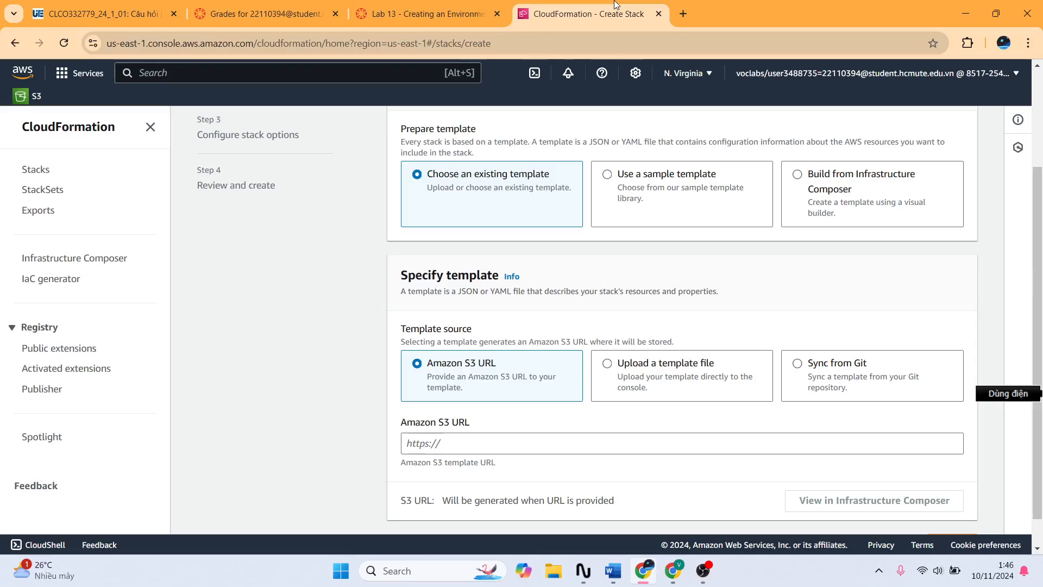
left_click(705, 179)
Step: Following the lab instructions, select LAMP Stack from the Simple section as the stack's sample template
left_click(418, 14)
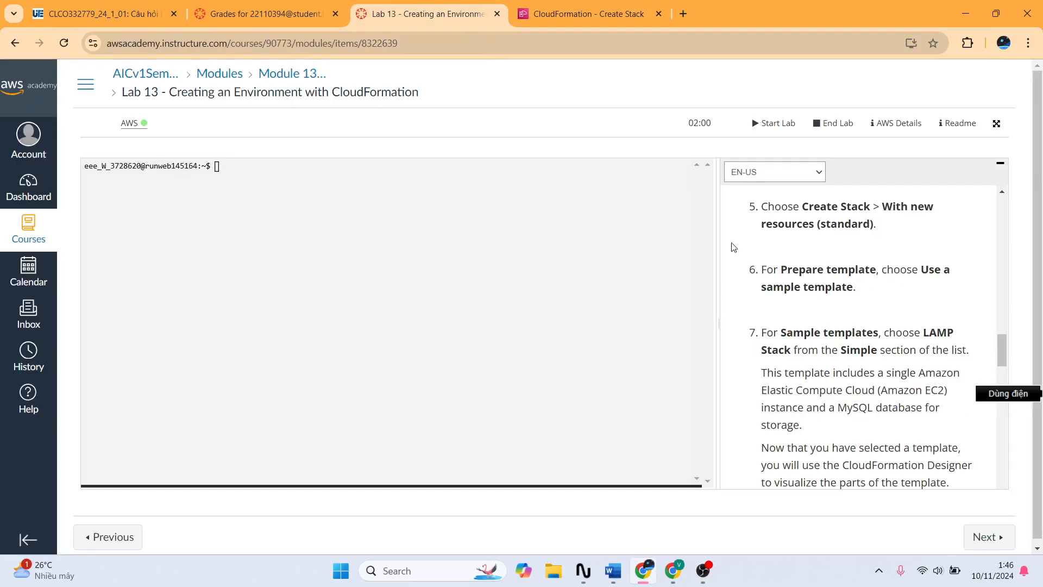
scroll(864, 337, "down", 3)
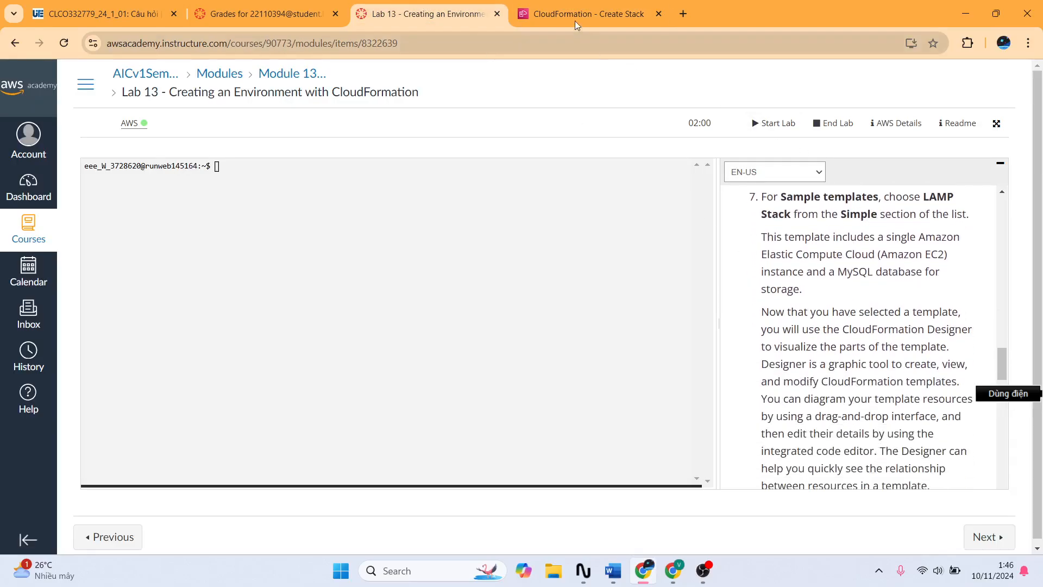
left_click(586, 14)
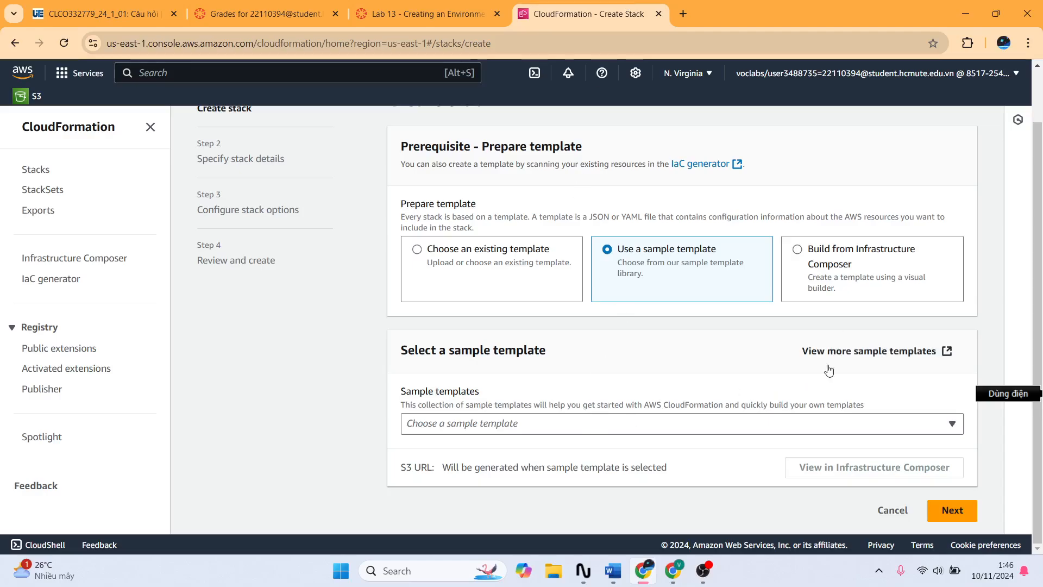
left_click(752, 429)
left_click(497, 236)
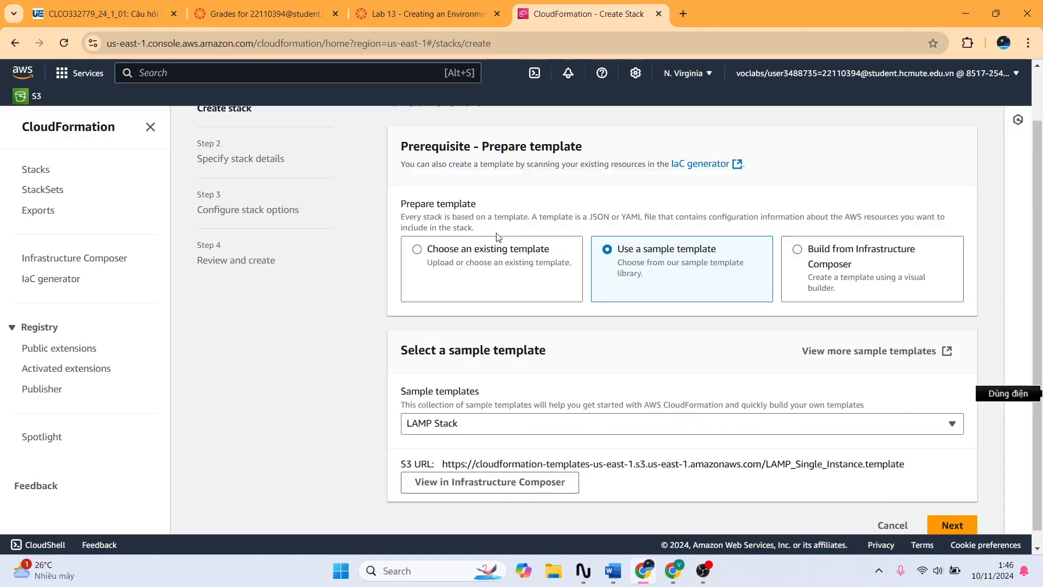
Step: Read the lab's notes on the LAMP Stack template, CloudFormation Designer and the View in Designer instruction
left_click(433, 5)
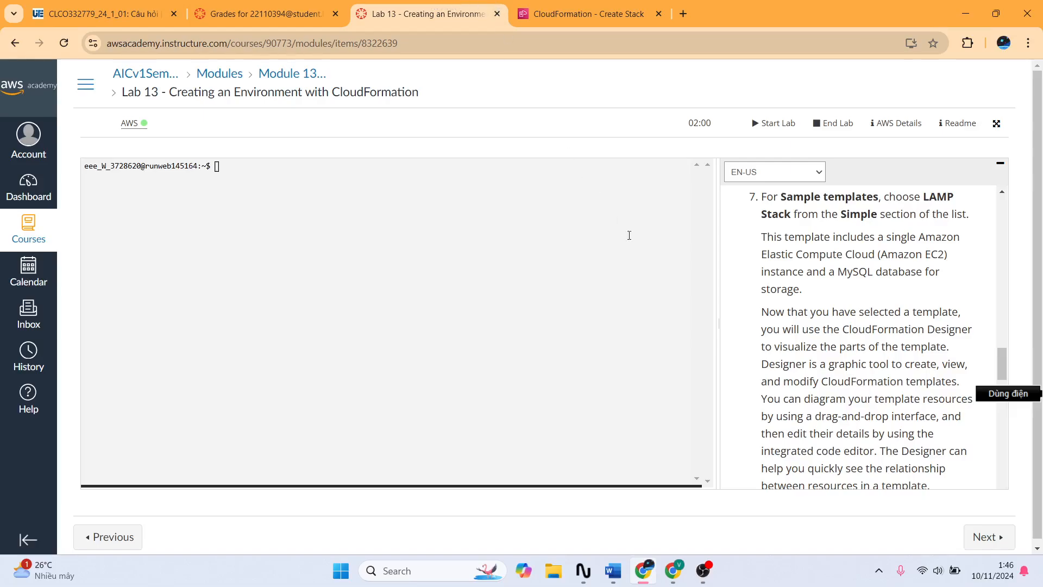
left_click_drag(766, 233, 825, 296)
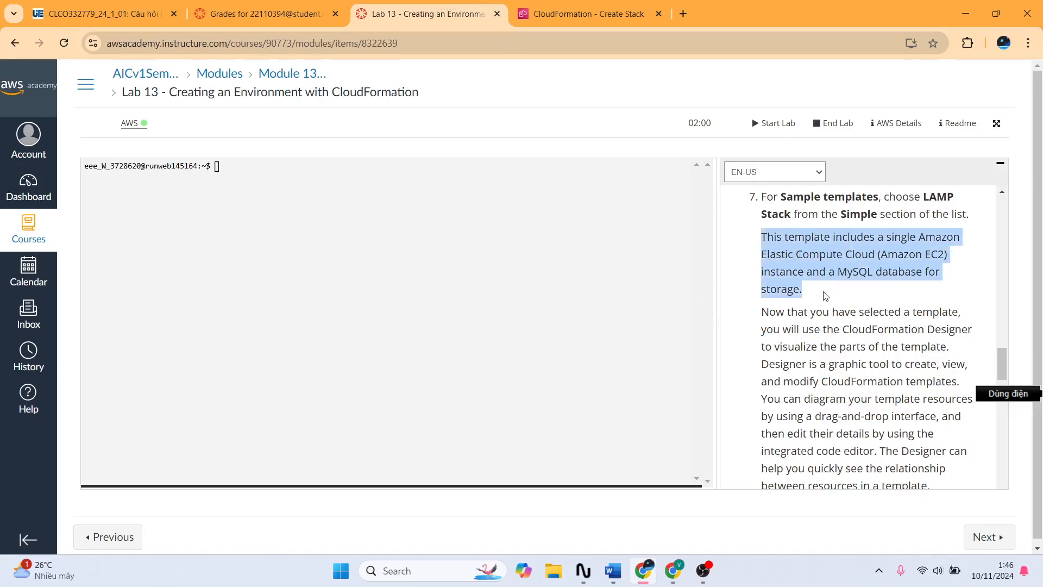
scroll(824, 296, "down", 1)
left_click_drag(762, 246, 930, 417)
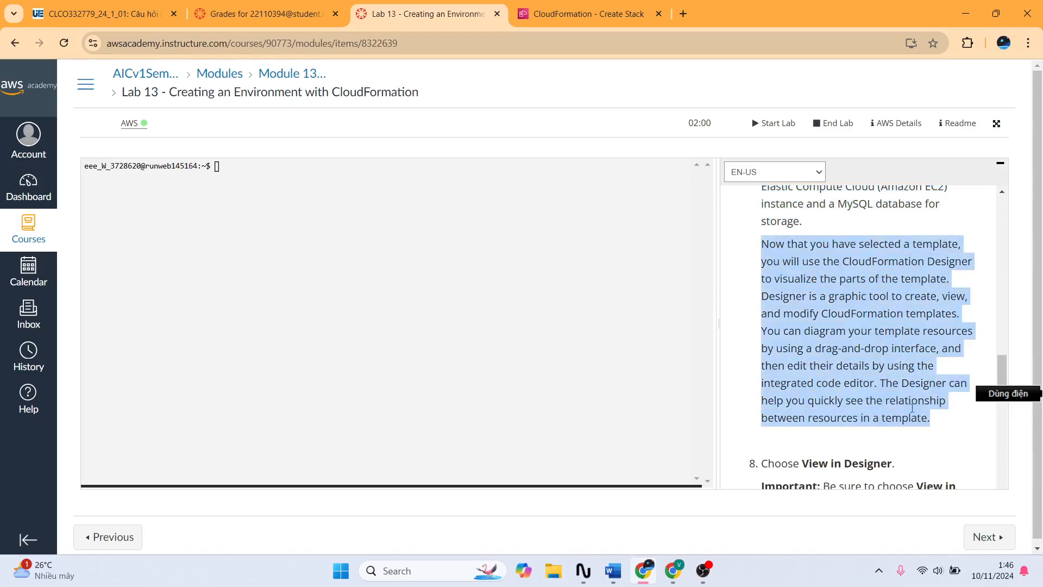
scroll(803, 360, "down", 2)
left_click(557, 16)
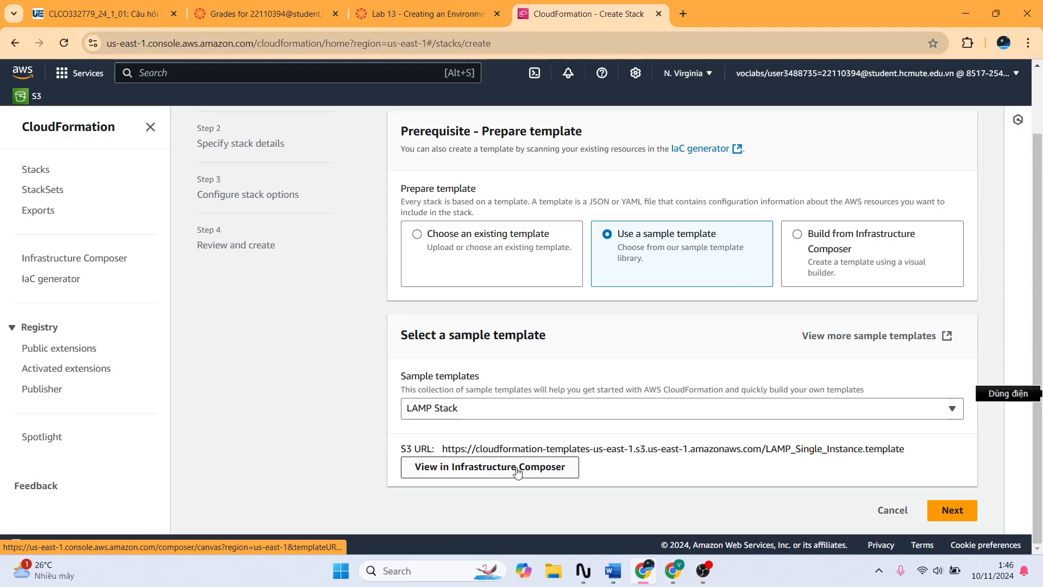
left_click(444, 6)
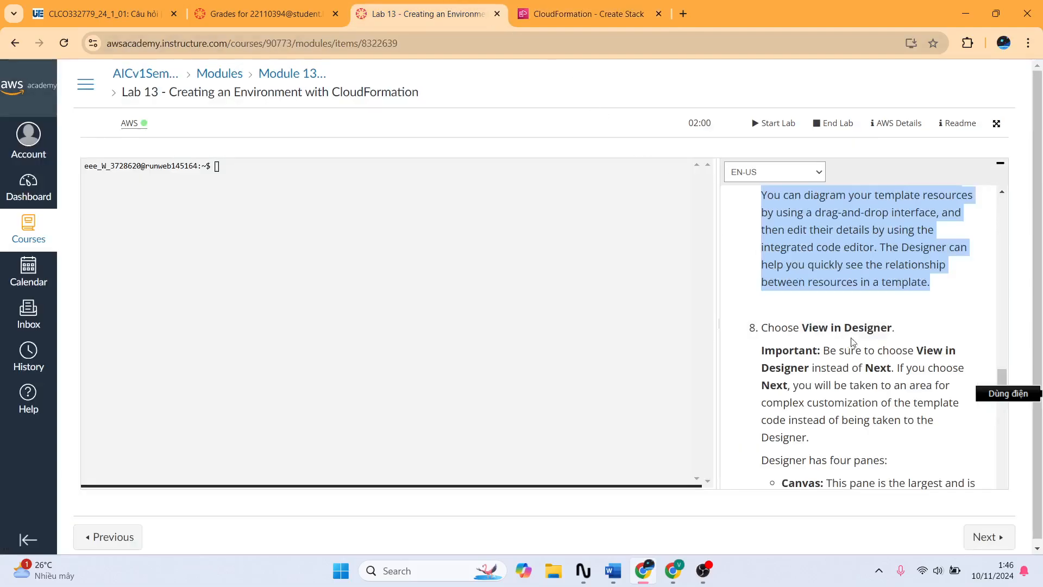
scroll(750, 278, "up", 4)
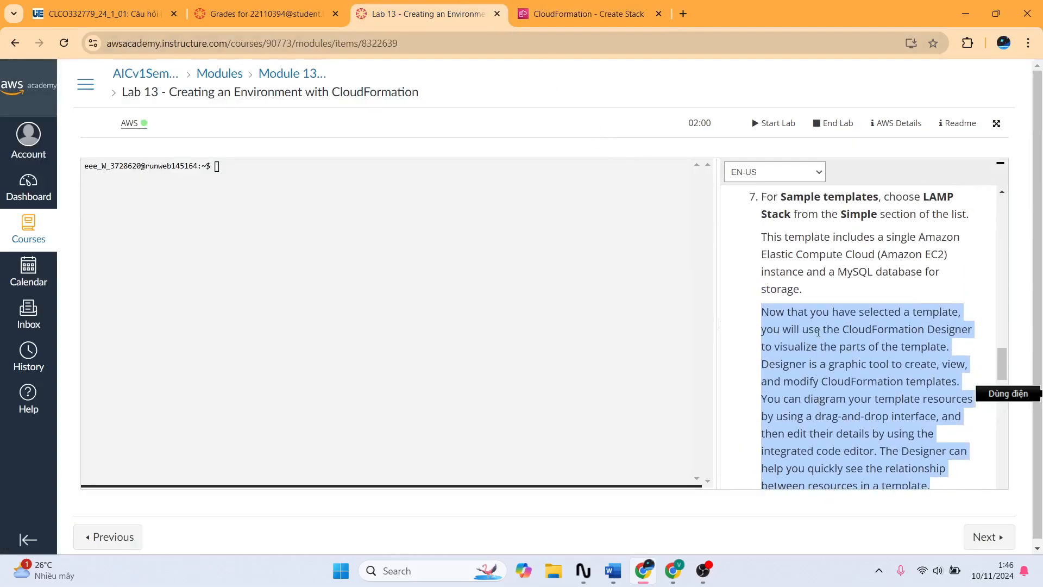
scroll(802, 375, "down", 6)
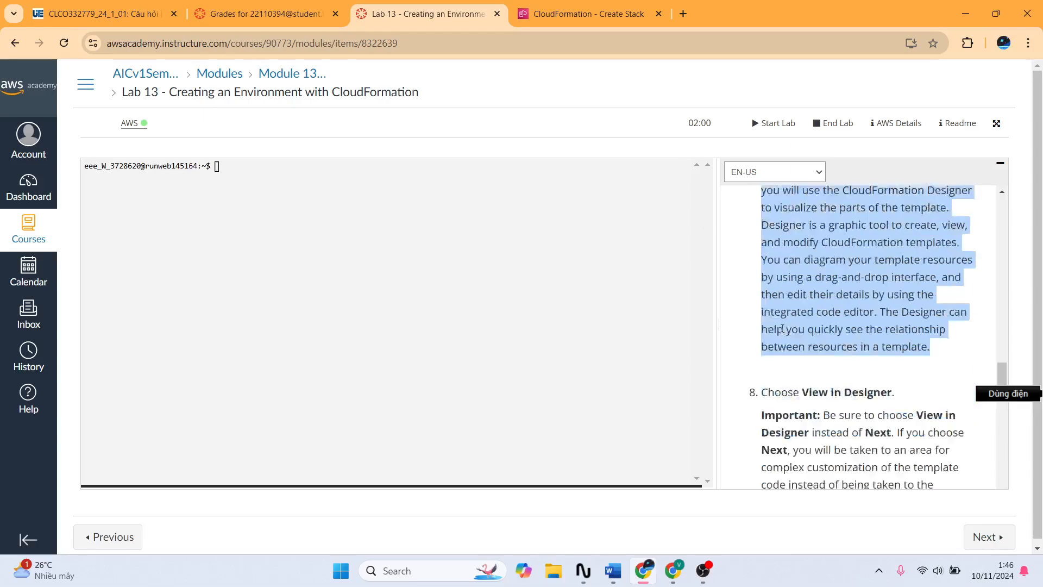
Step: Try the LAMP Stack from the Multi_AZ_Simple section as the sample template, and reselect the Simple LAMP Stack
left_click(561, 8)
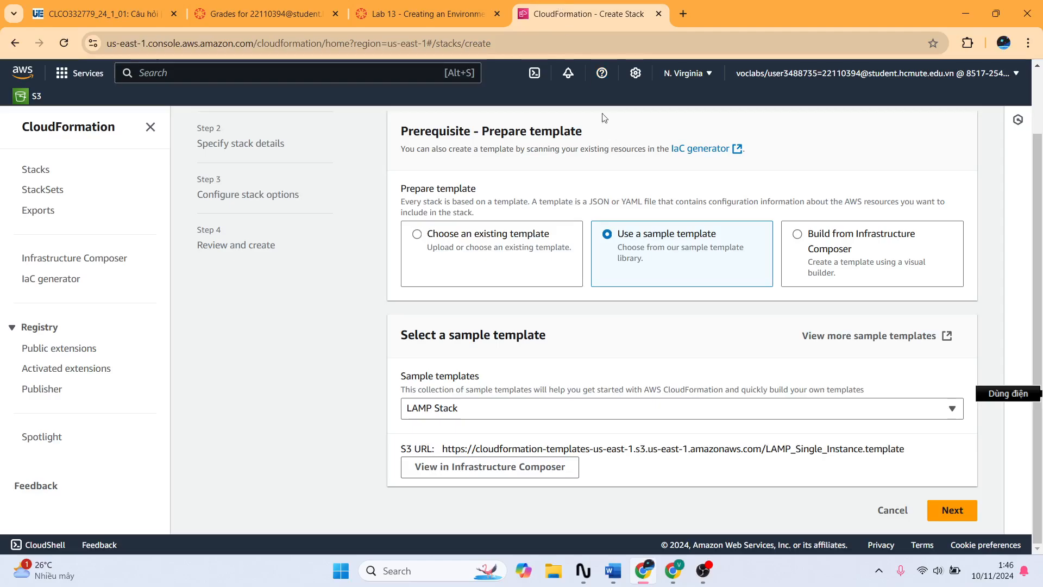
left_click(612, 407)
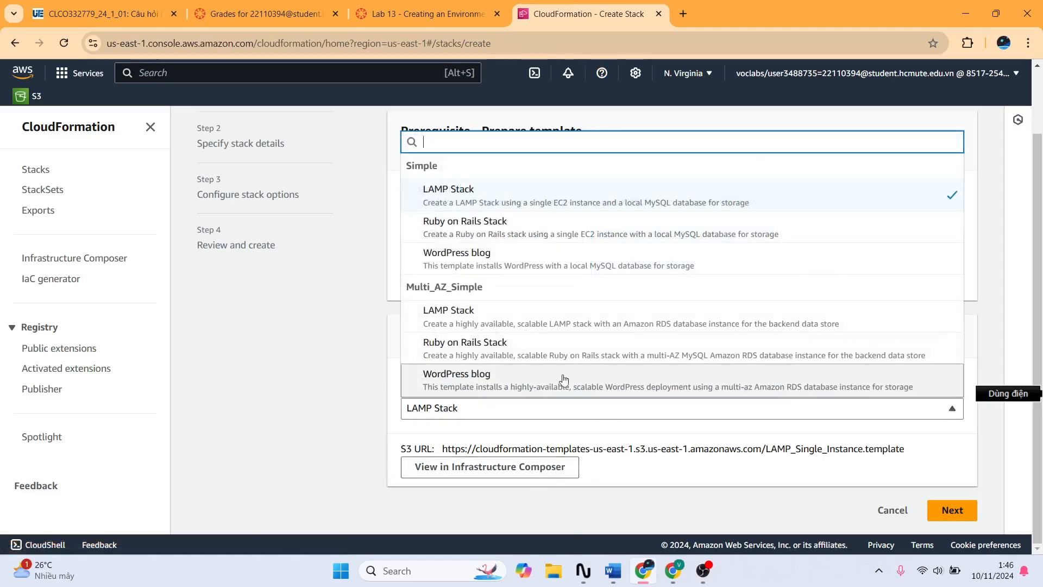
left_click(525, 319)
left_click(574, 407)
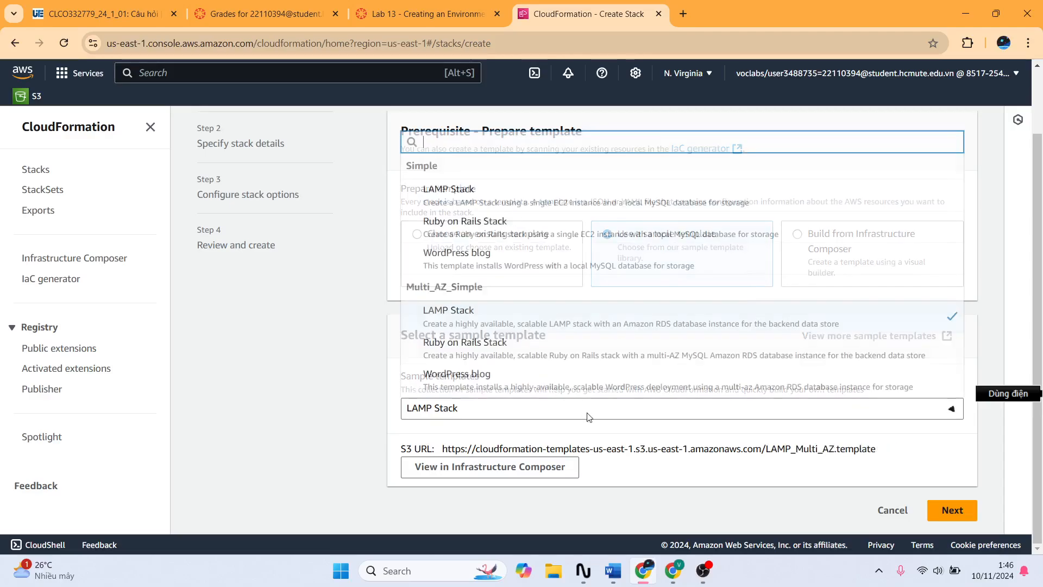
left_click(489, 196)
Step: Recheck the lab's Designer instruction and open the Simple LAMP Stack template in Infrastructure Composer
left_click(452, 22)
scroll(795, 302, "up", 3)
scroll(795, 302, "down", 2)
scroll(795, 302, "up", 5)
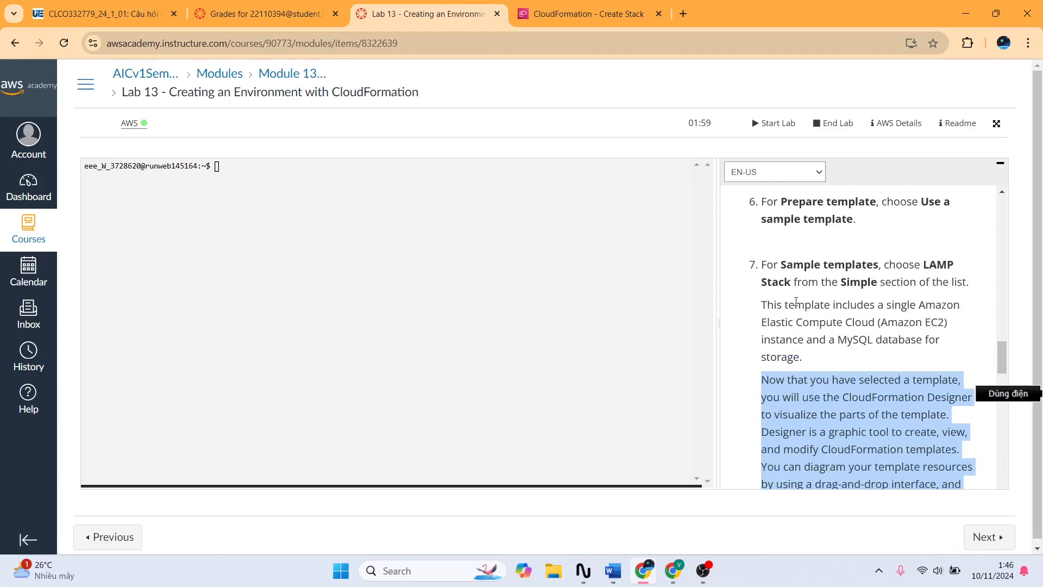
scroll(796, 301, "down", 6)
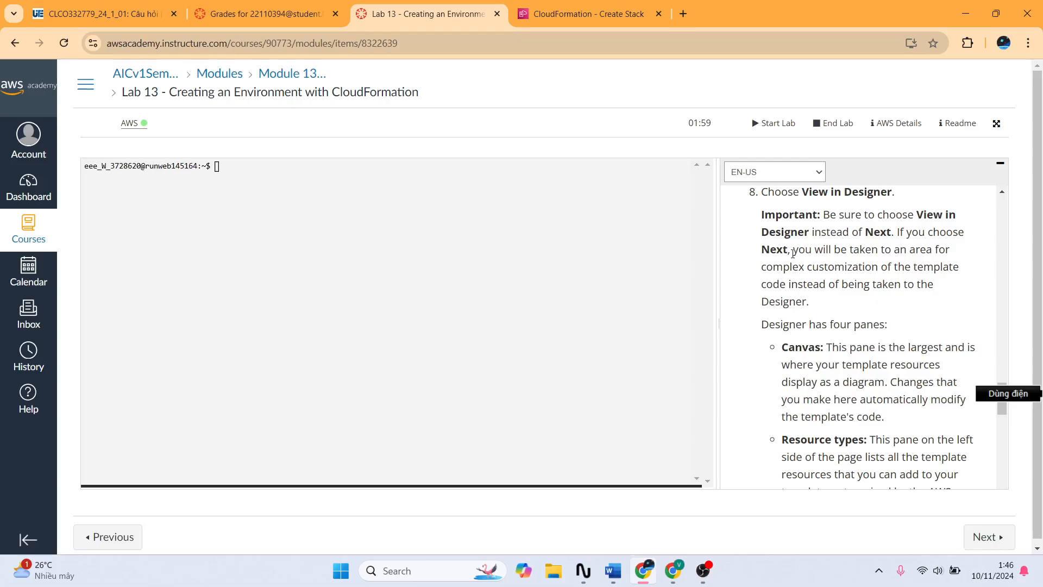
left_click(543, 13)
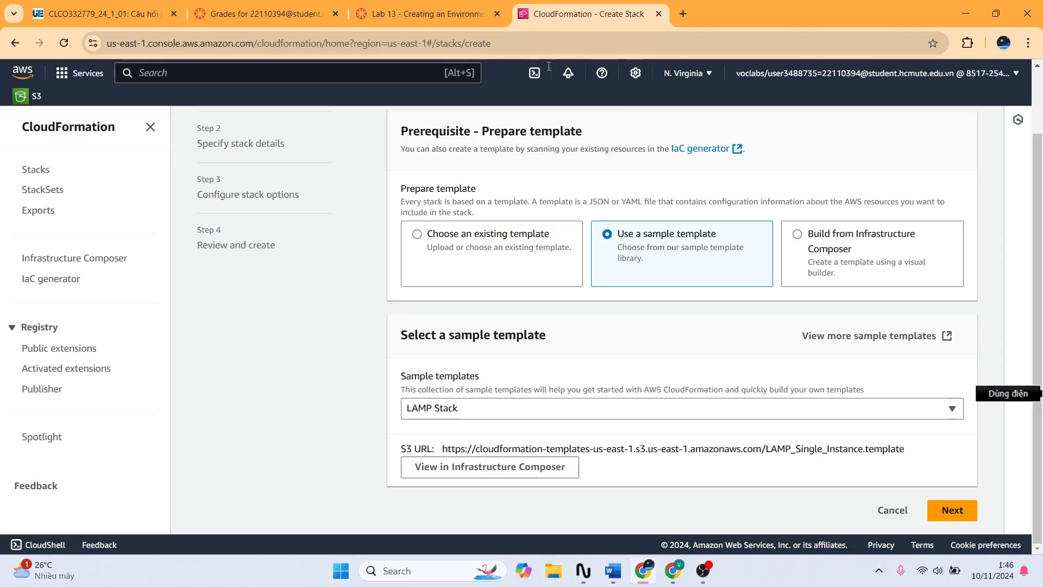
left_click(549, 471)
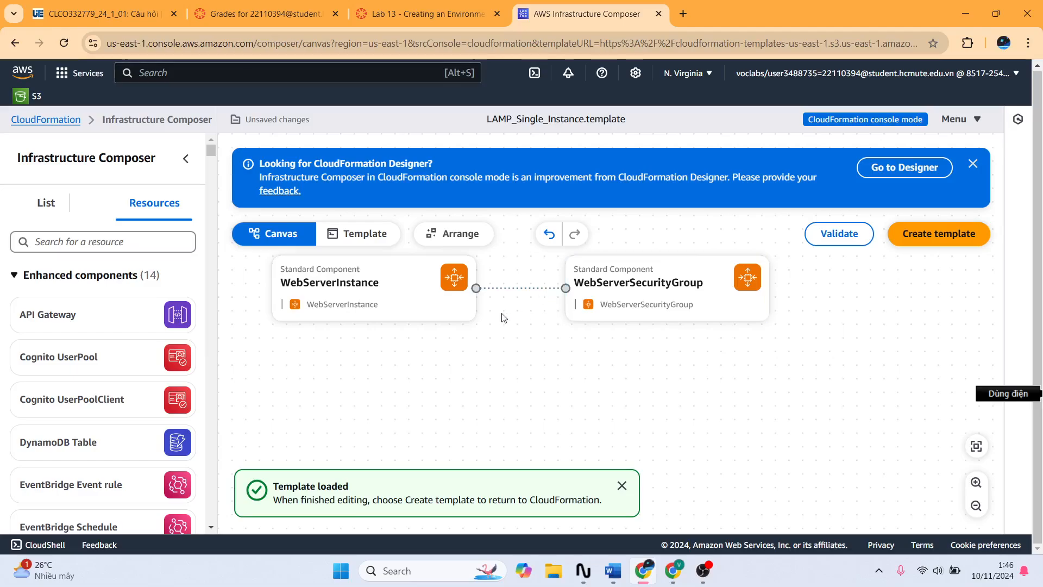
Step: Read the lab's description of the Designer panes and examine the LAMP template's resource diagram on the canvas
left_click(473, 13)
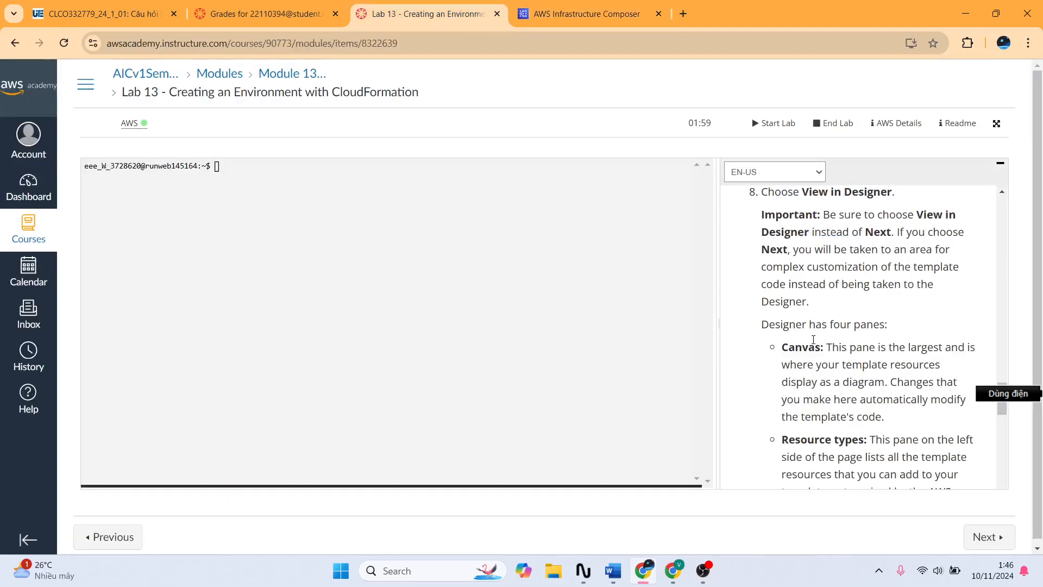
scroll(813, 340, "down", 2)
left_click(587, 14)
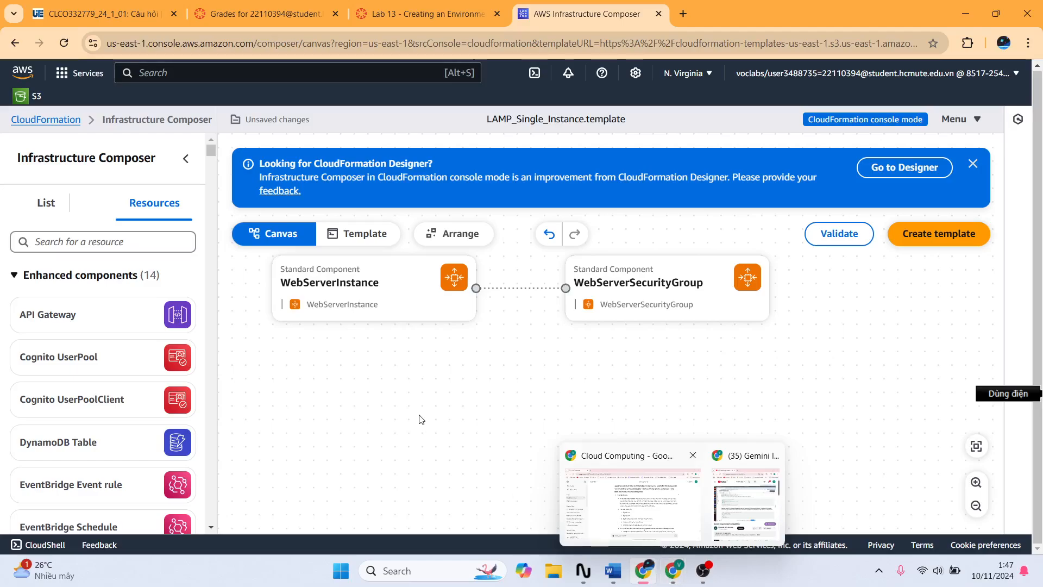
scroll(421, 419, "down", 3)
scroll(429, 415, "up", 1)
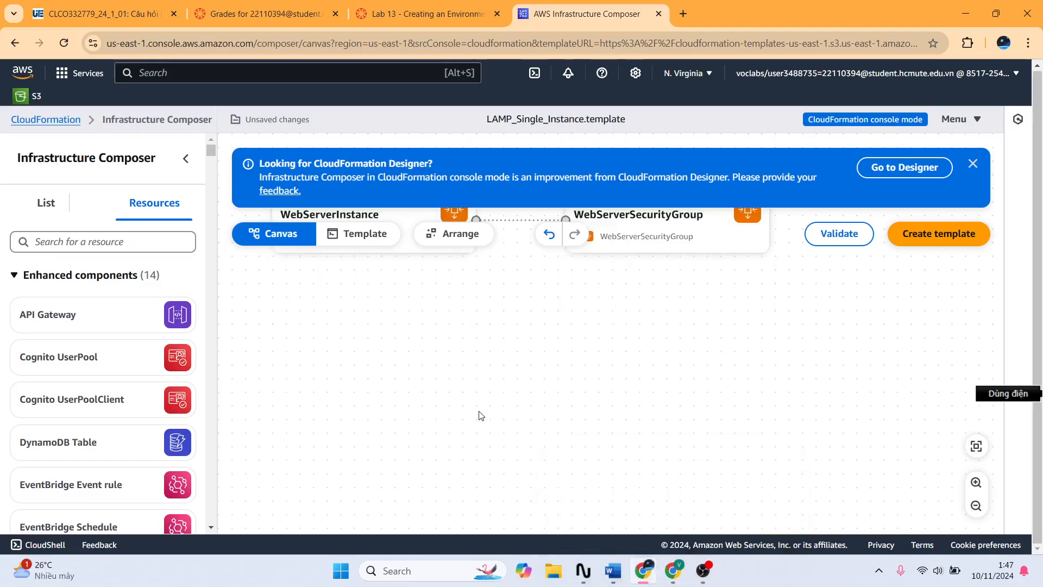
scroll(480, 416, "up", 2)
scroll(480, 410, "down", 4)
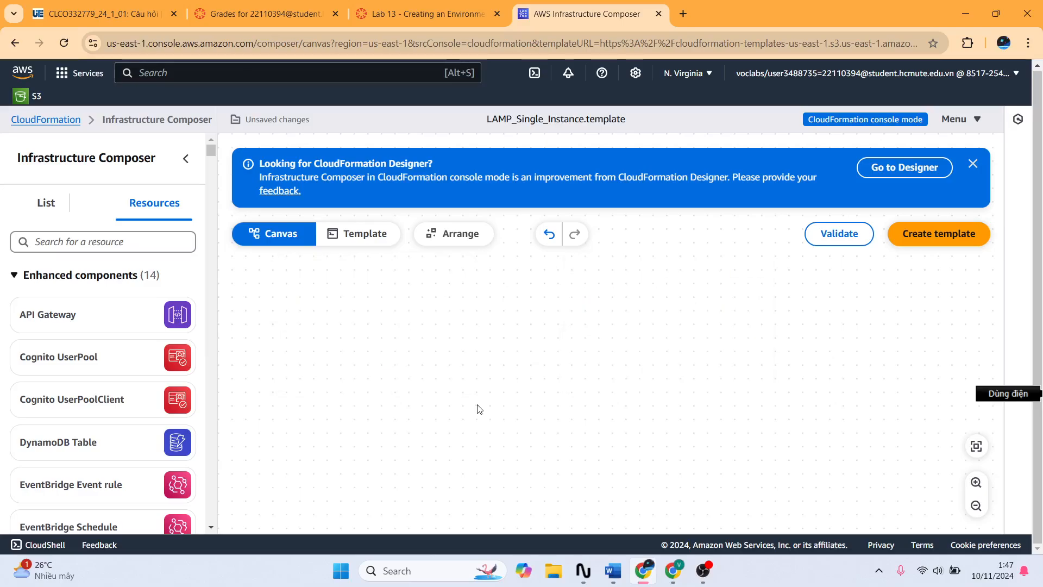
scroll(479, 408, "up", 3)
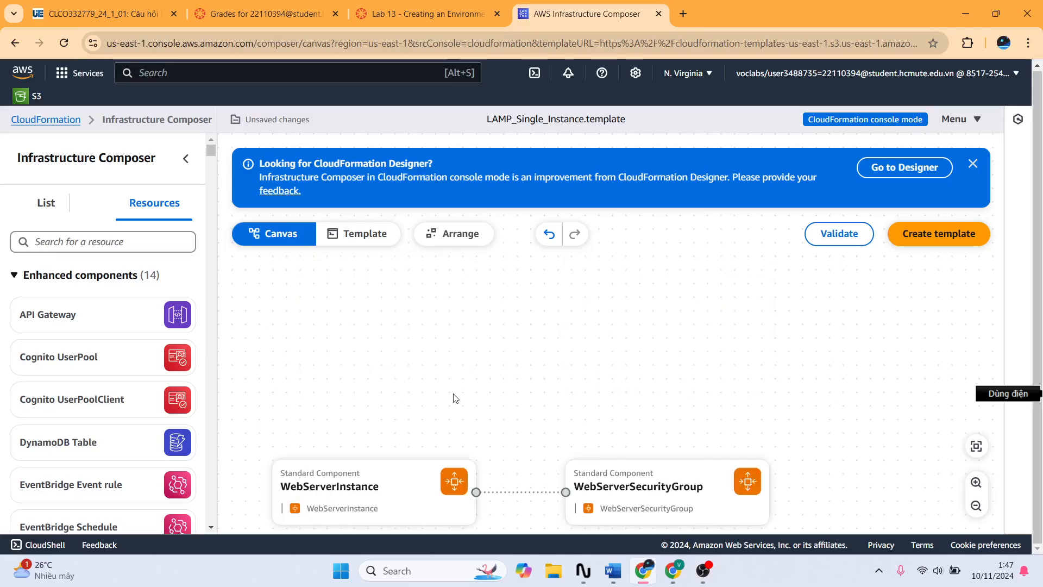
scroll(460, 399, "down", 3)
Step: Read the lab's remaining tasks on analyzing resources, and display the LAMP template's code in Infrastructure Composer
left_click(432, 13)
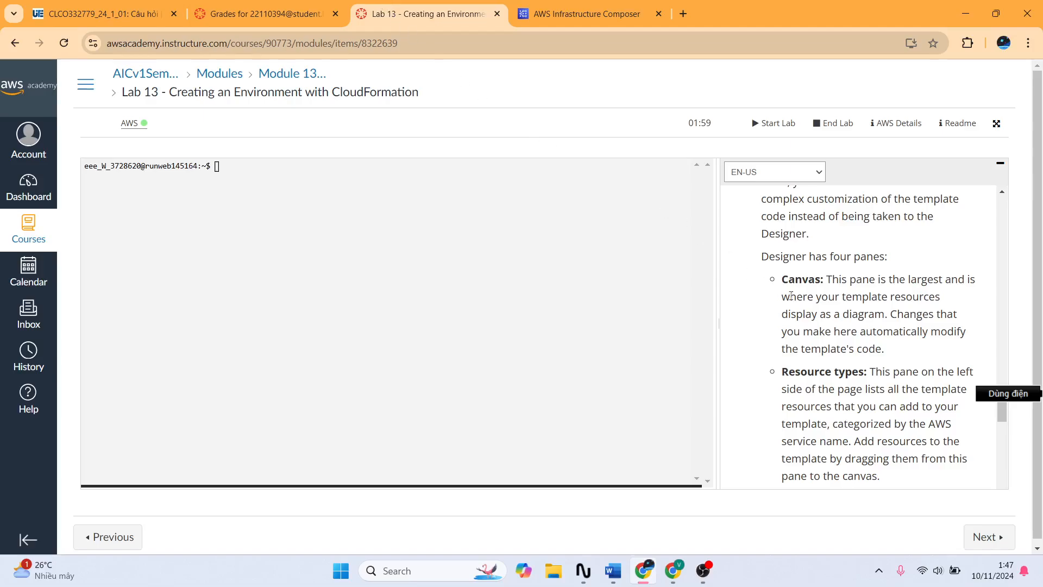
scroll(851, 393, "up", 3)
scroll(851, 394, "down", 8)
scroll(850, 393, "down", 7)
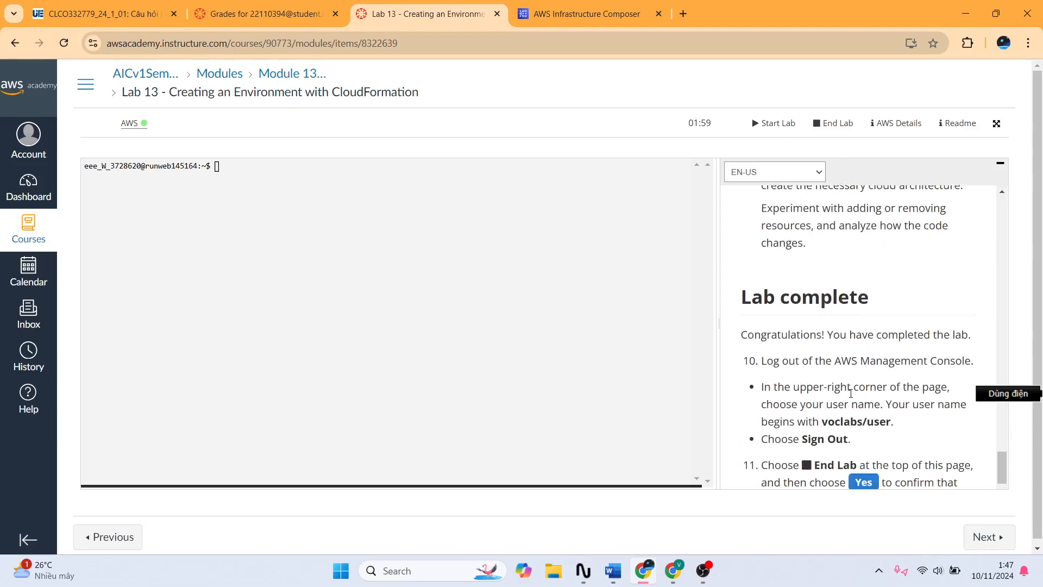
scroll(851, 393, "up", 4)
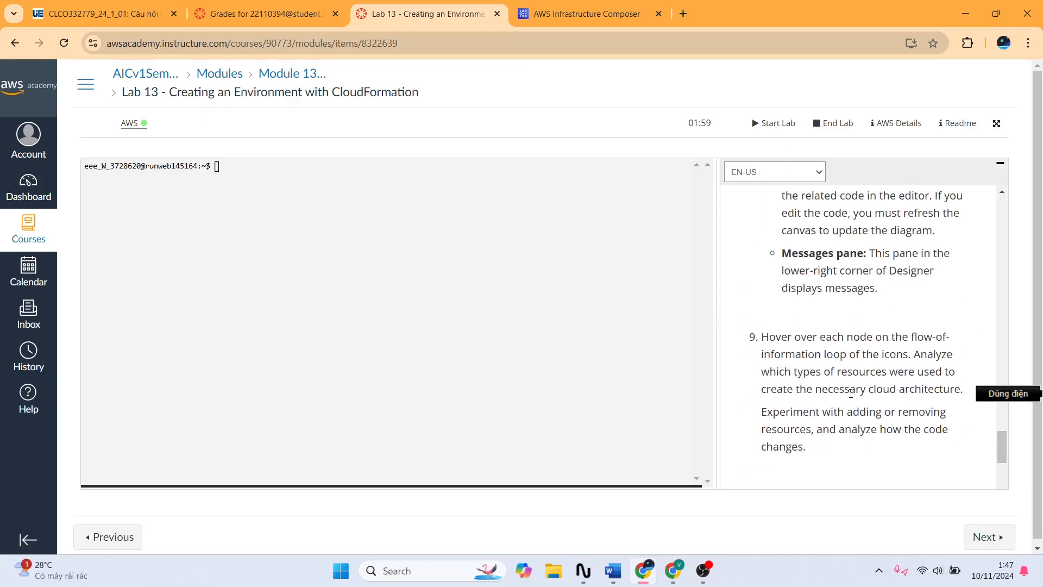
left_click(540, 22)
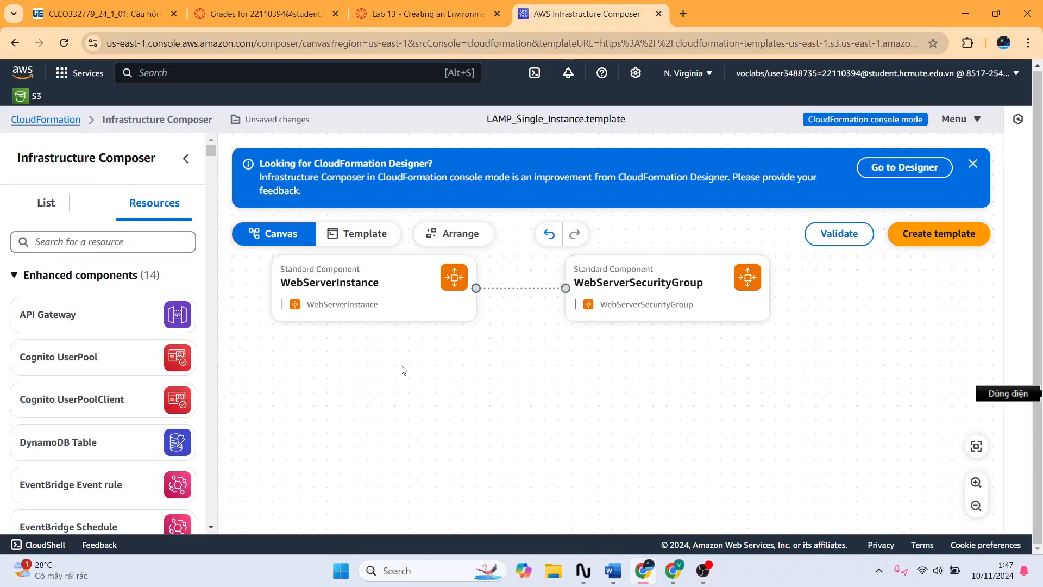
left_click(363, 237)
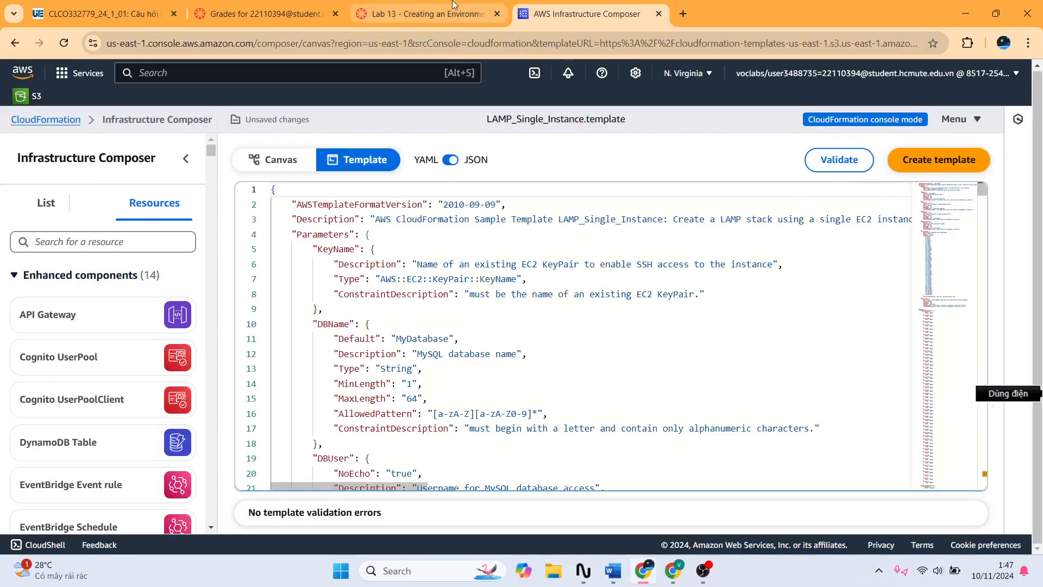
Step: Recheck the lab's description of the Designer panes, and examine the LAMP template's canvas and the list of available resources
left_click(424, 15)
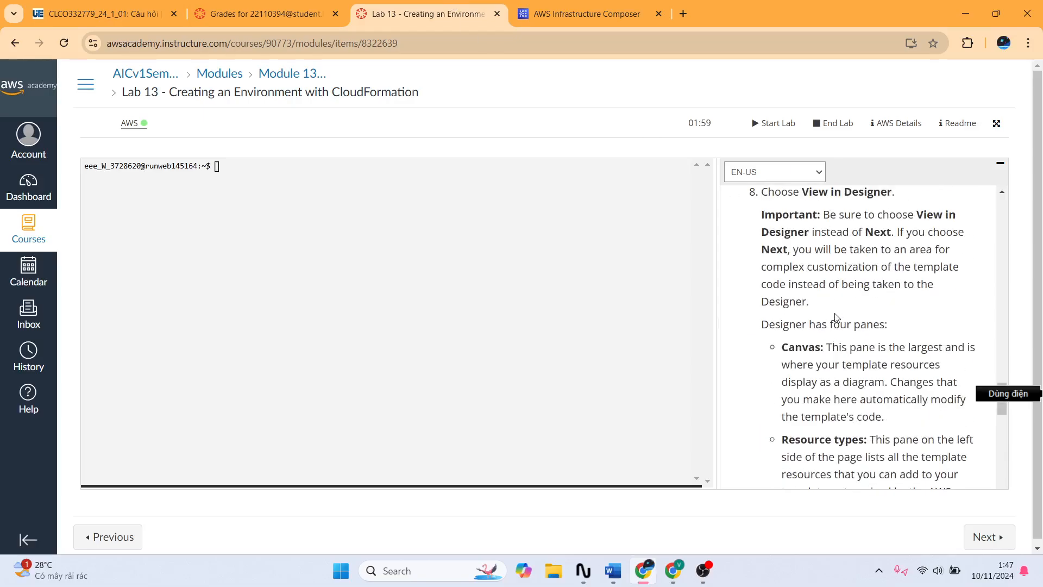
scroll(835, 317, "down", 5)
left_click(579, 14)
left_click(272, 161)
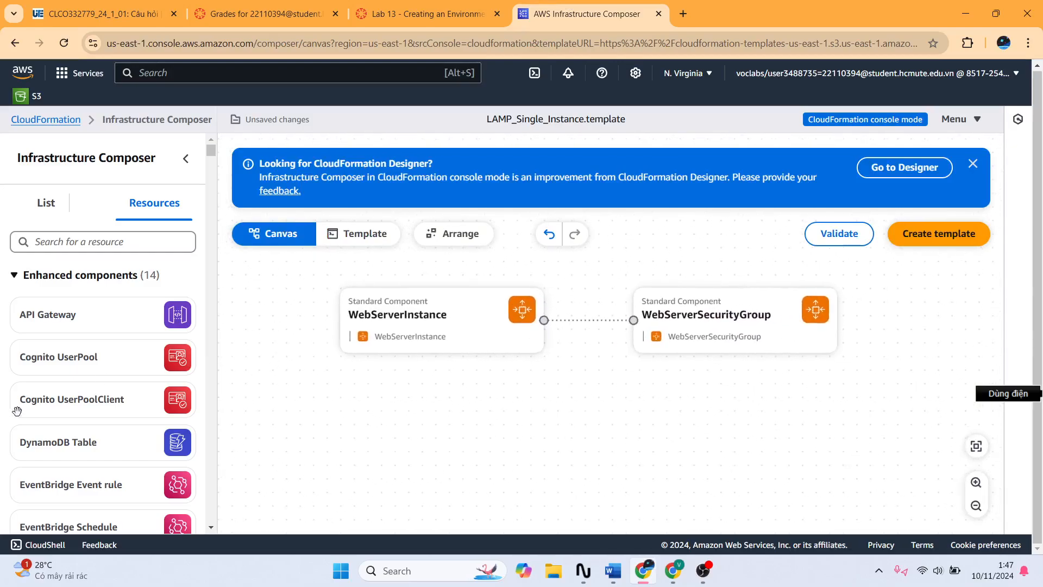
scroll(18, 410, "down", 10)
left_click(830, 303)
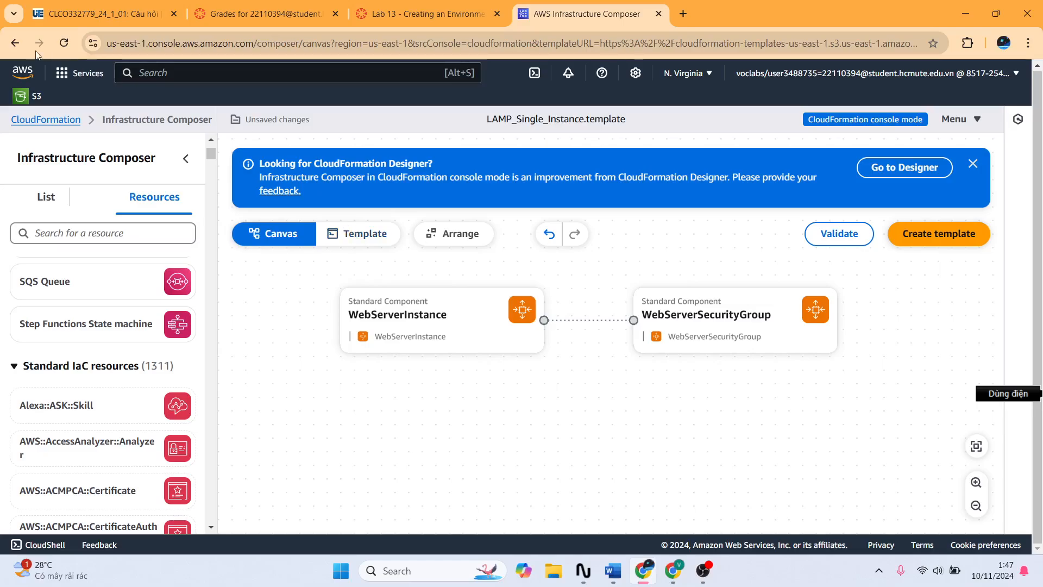
Step: Go back to stack creation, choose the LAMP Stack sample template that uses LAMP_Multi_AZ.template, and proceed to the stack details
left_click(15, 42)
left_click(573, 139)
scroll(690, 341, "down", 3)
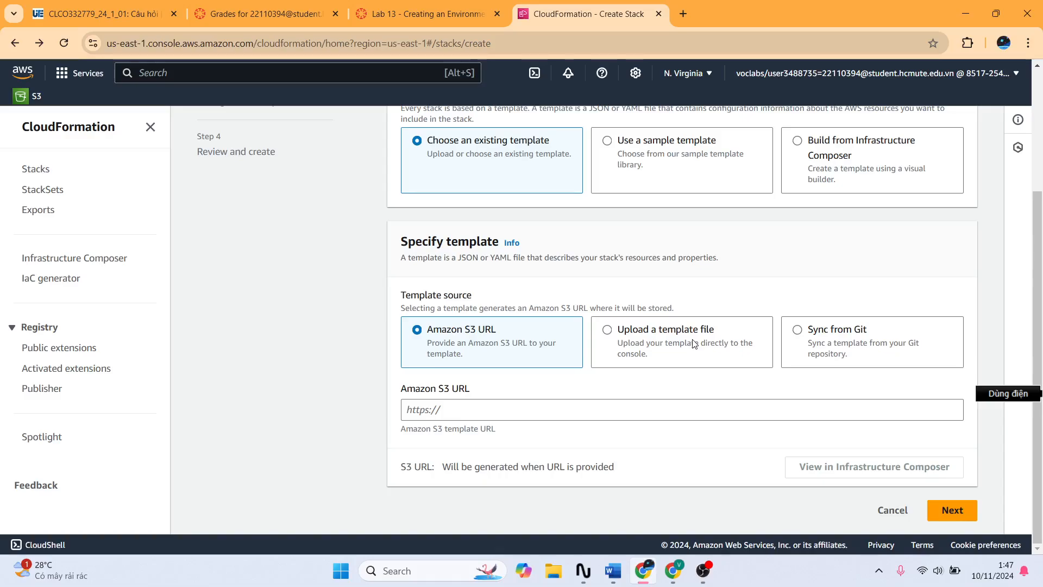
scroll(679, 353, "up", 3)
left_click(703, 315)
scroll(702, 315, "down", 1)
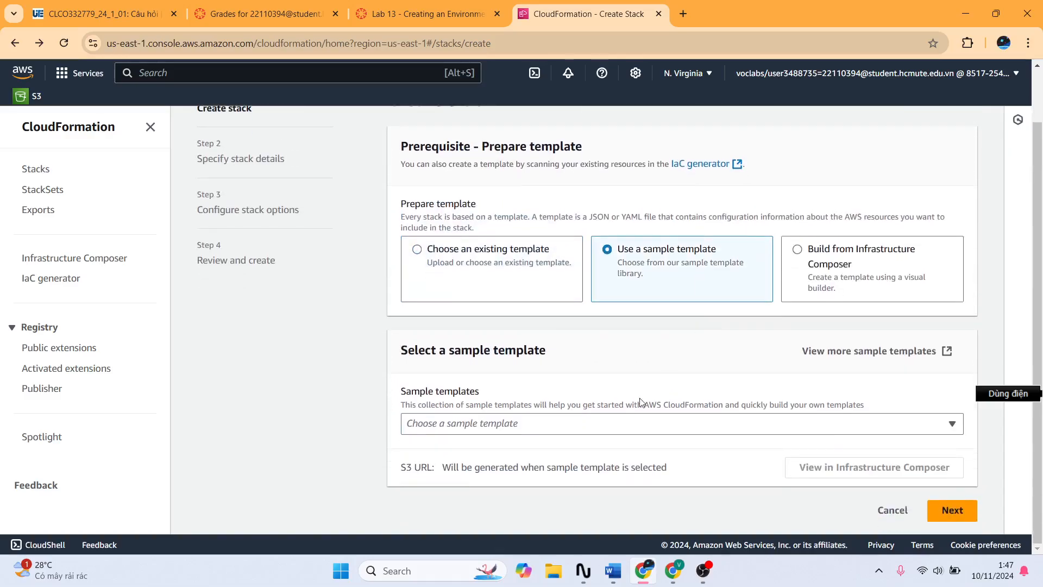
left_click(889, 433)
left_click(510, 331)
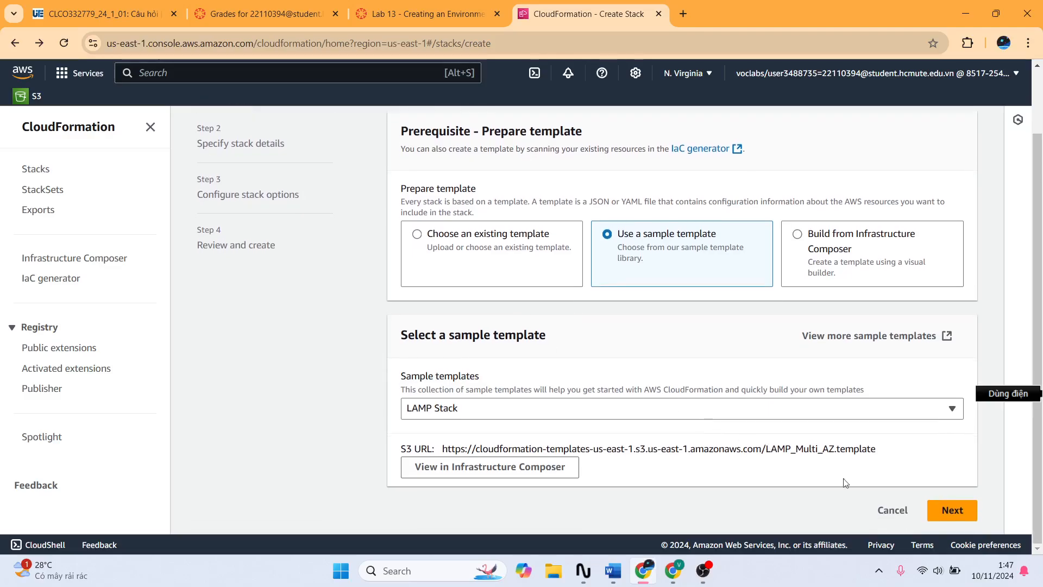
left_click(955, 513)
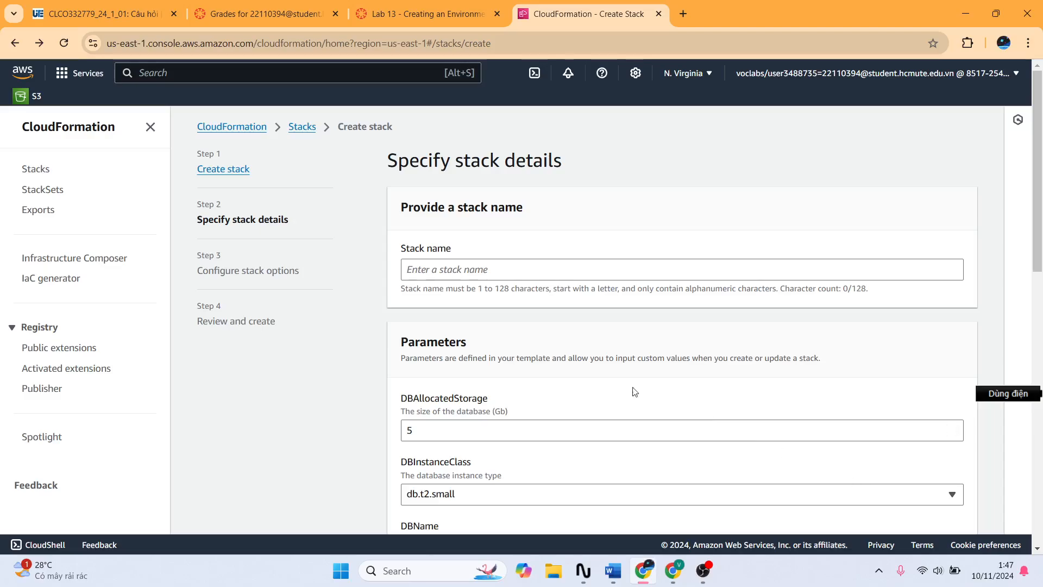
Step: Look through the LAMP stack's parameters, and name the stack WordPressStack
scroll(666, 401, "down", 9)
scroll(540, 370, "down", 3)
scroll(614, 399, "up", 12)
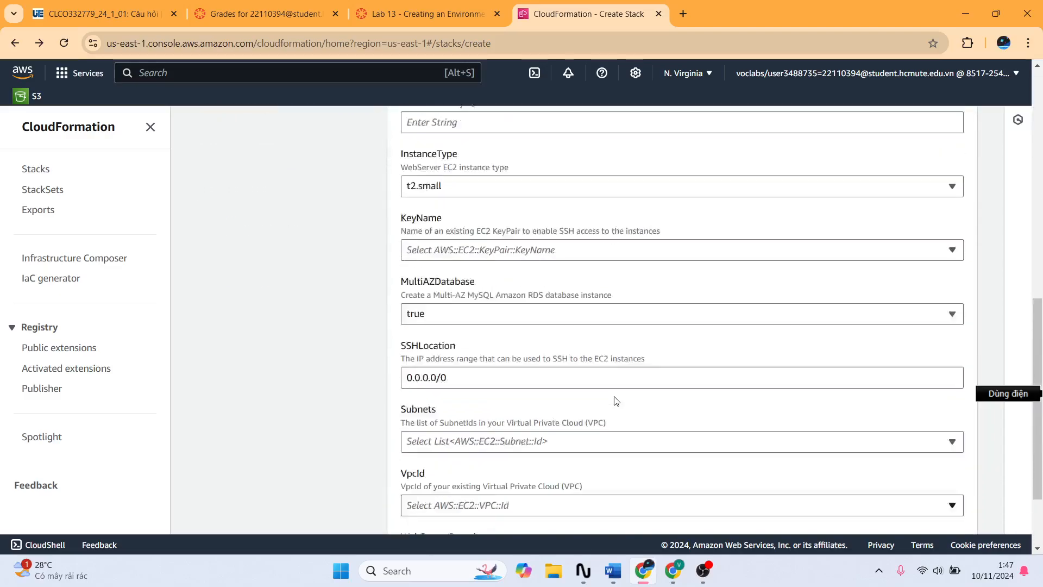
left_click(464, 266)
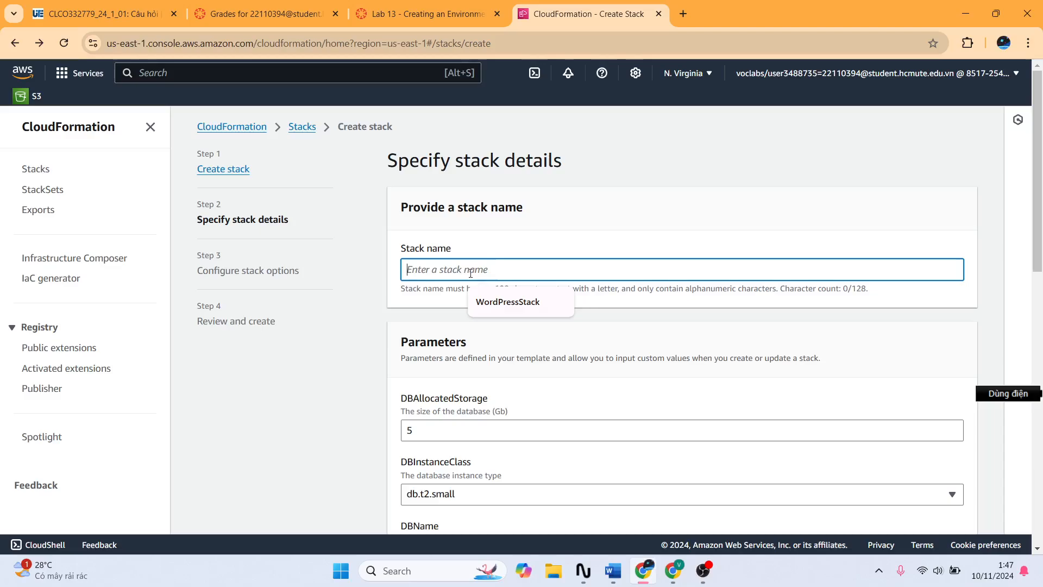
left_click(504, 308)
scroll(496, 317, "down", 3)
scroll(497, 317, "down", 2)
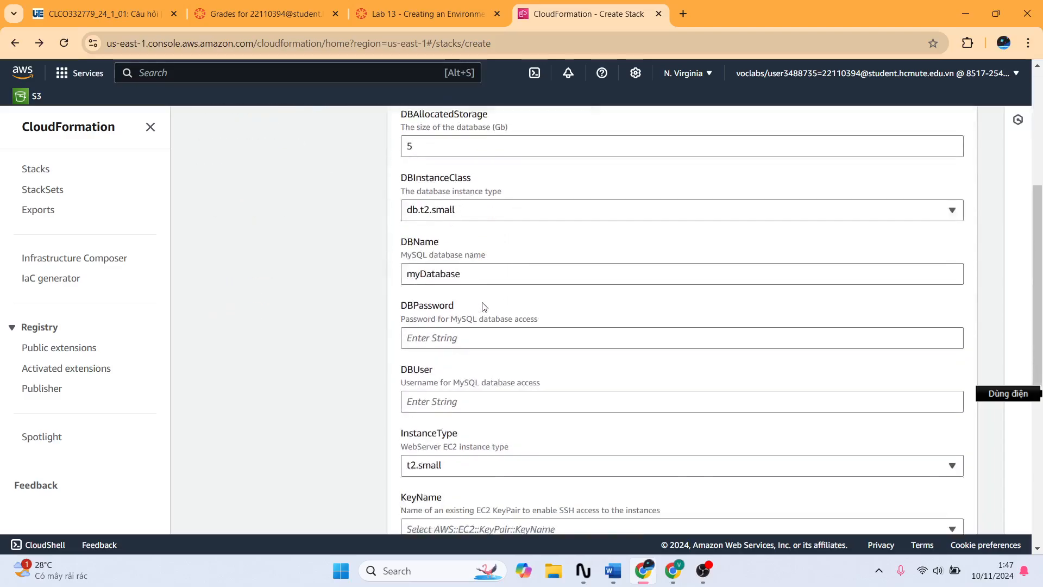
Step: Set the stack's KeyName parameter to vockey, and choose the 172.31.16.0/20 subnet for the Subnets parameter
left_click(482, 279)
scroll(483, 288, "down", 2)
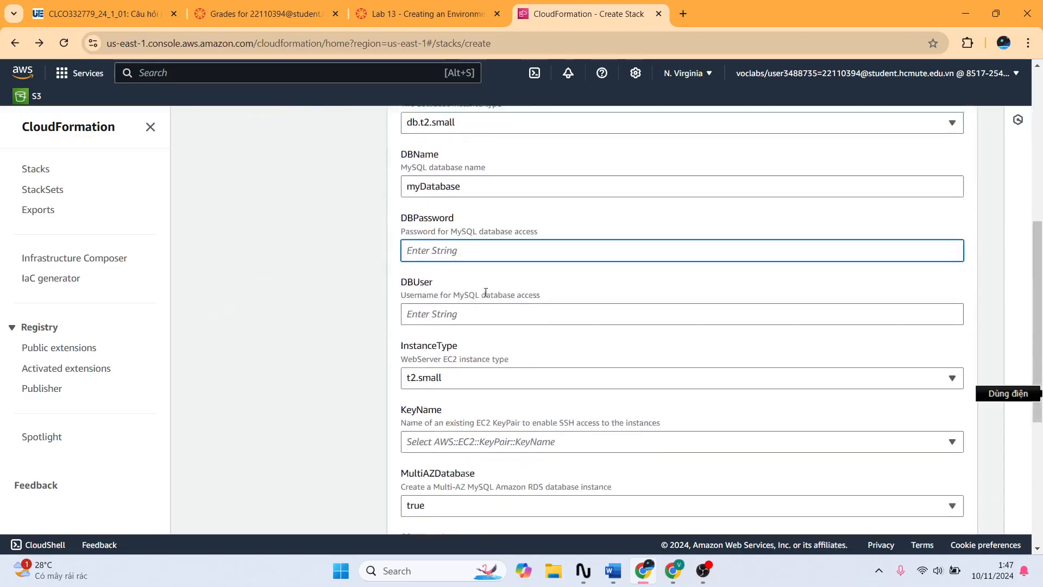
left_click(495, 344)
left_click(491, 379)
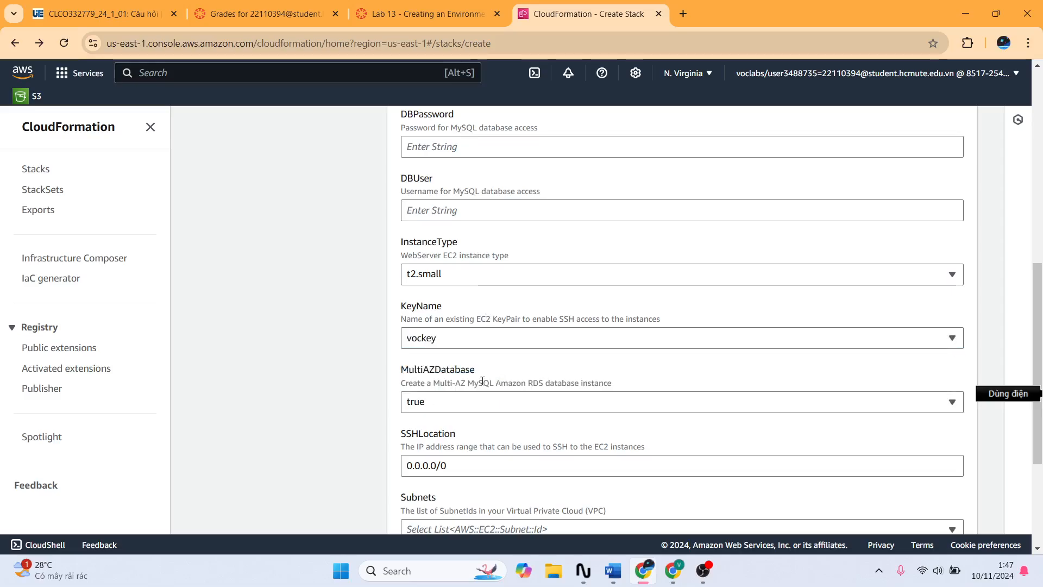
scroll(467, 358, "down", 3)
left_click(468, 329)
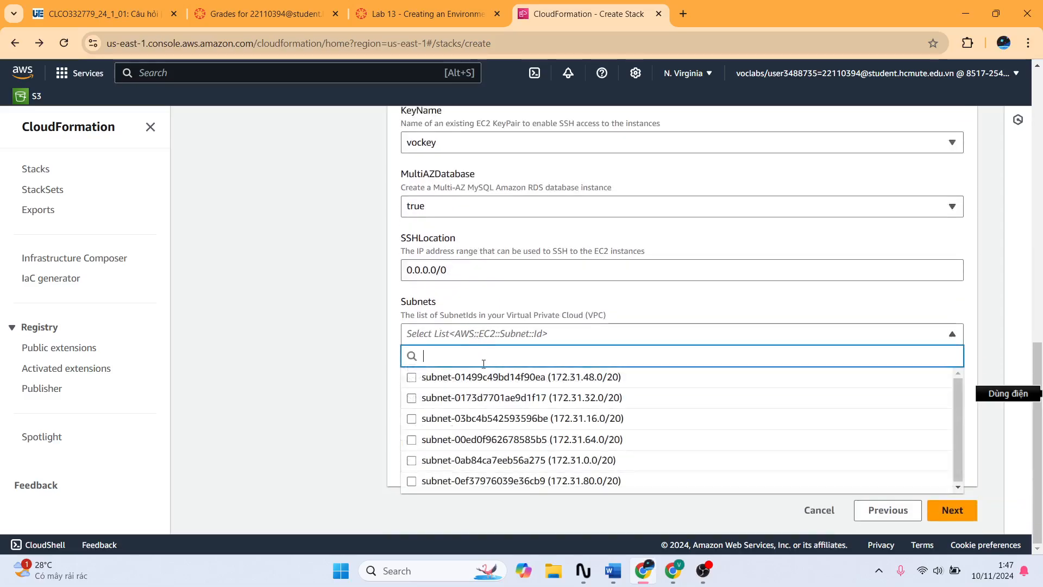
left_click(489, 418)
Step: Reread the lab's instructions on choosing the Simple LAMP Stack template and viewing it in Designer
left_click(436, 4)
scroll(860, 351, "up", 6)
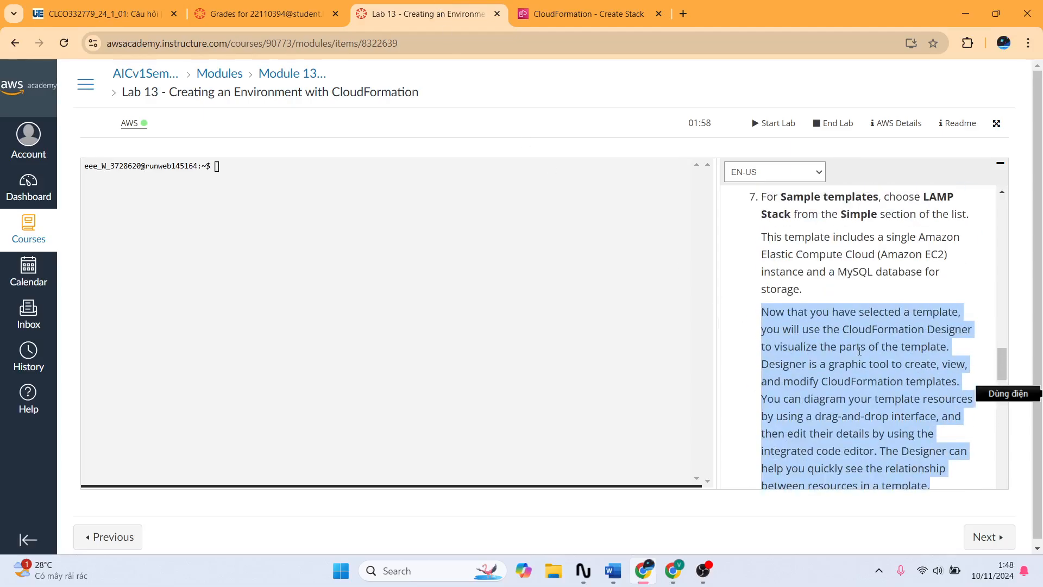
scroll(860, 350, "down", 6)
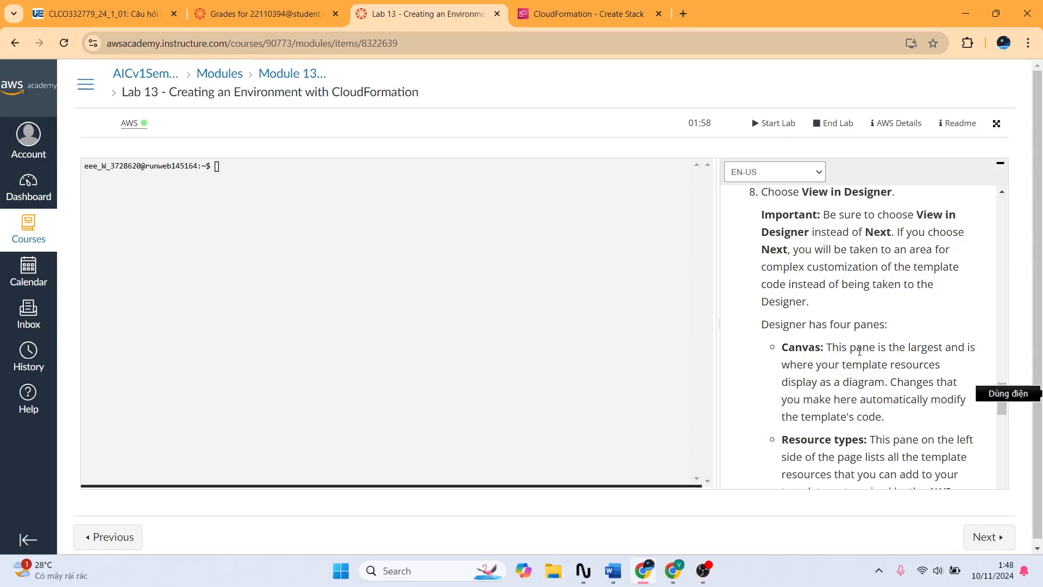
scroll(859, 351, "down", 3)
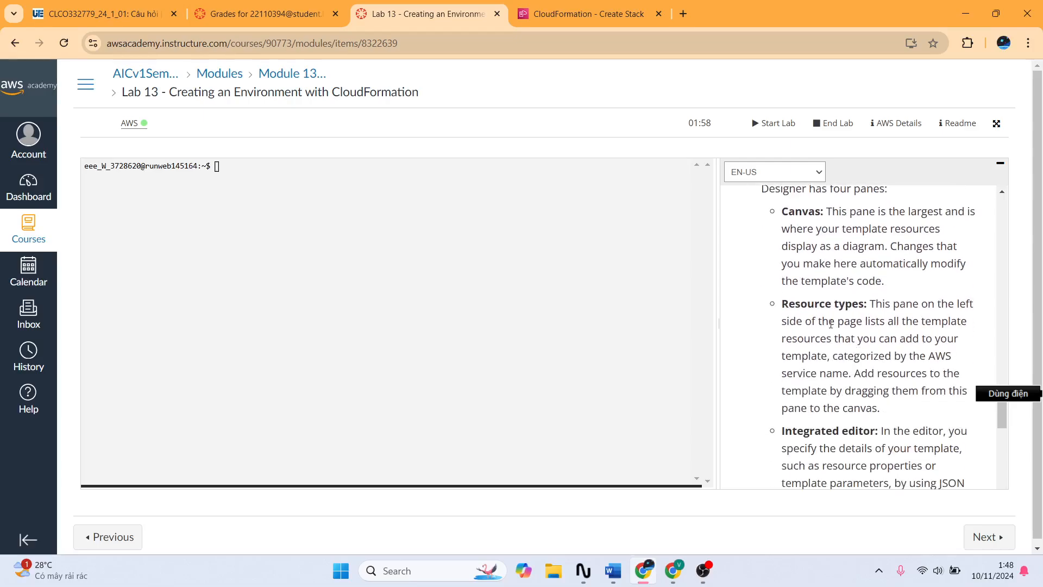
scroll(829, 322, "up", 3)
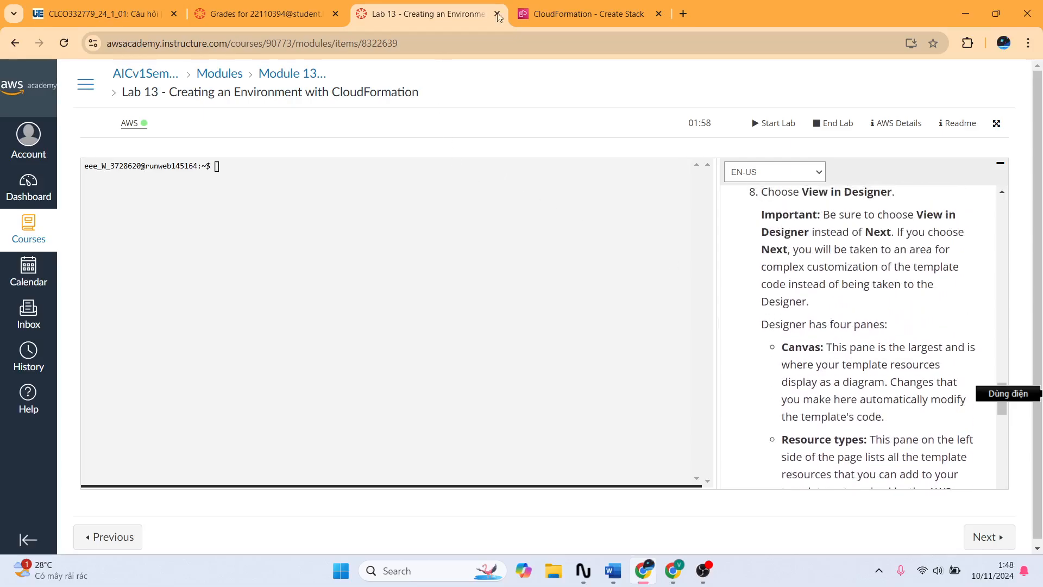
Step: Return to the CloudFormation stacks list, and look over the service's getting-started page
key("ctrl+Tab")
left_click(14, 43)
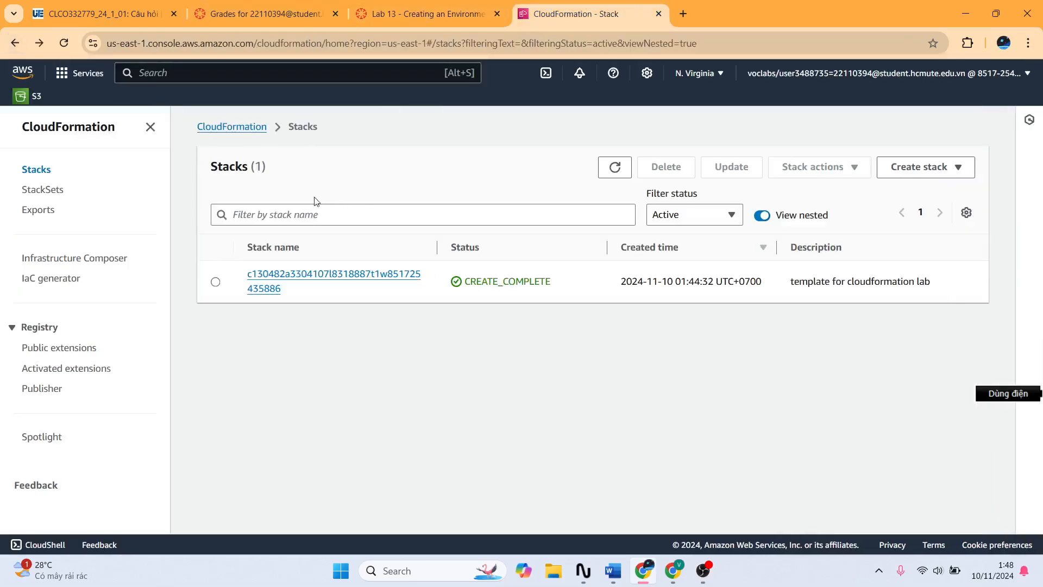
right_click(21, 44)
left_click(76, 78)
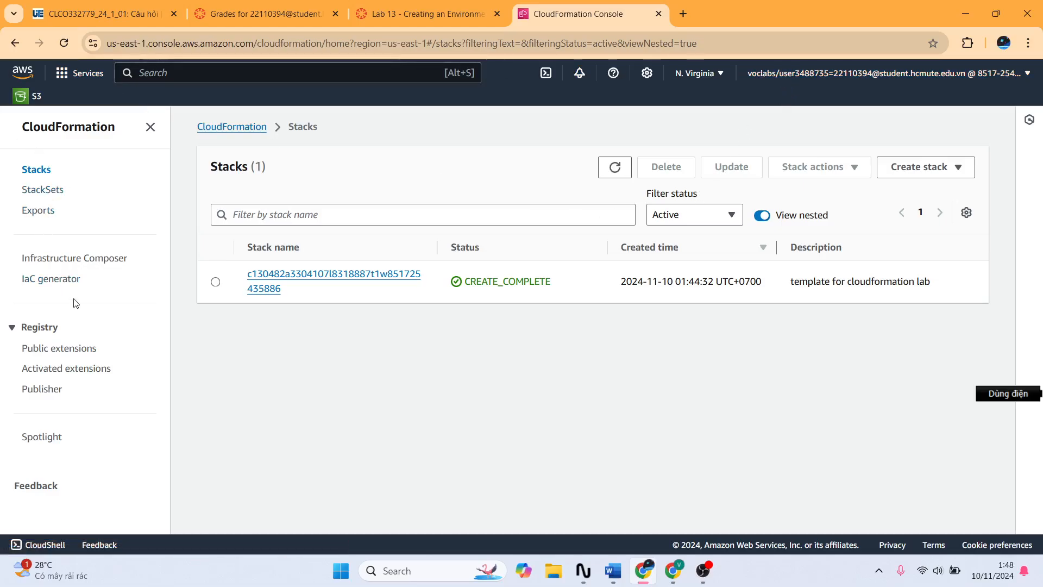
left_click(251, 127)
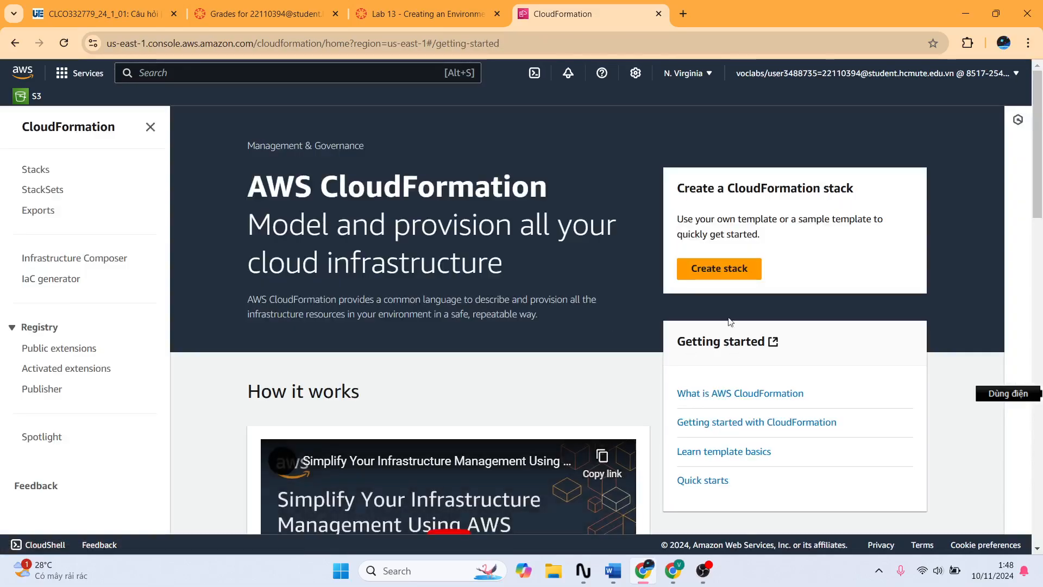
scroll(627, 286, "down", 6)
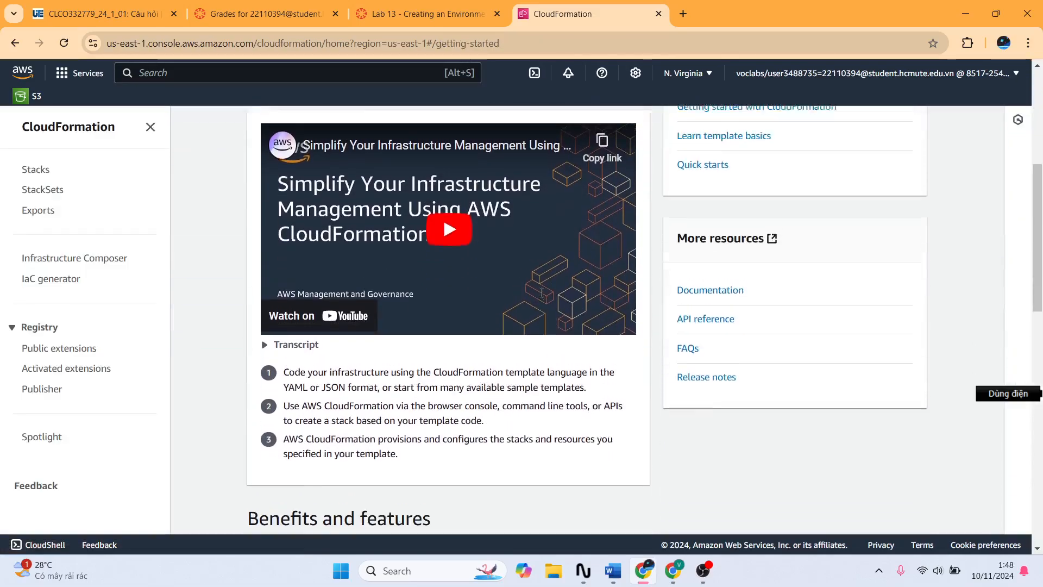
scroll(627, 286, "up", 5)
left_click(14, 43)
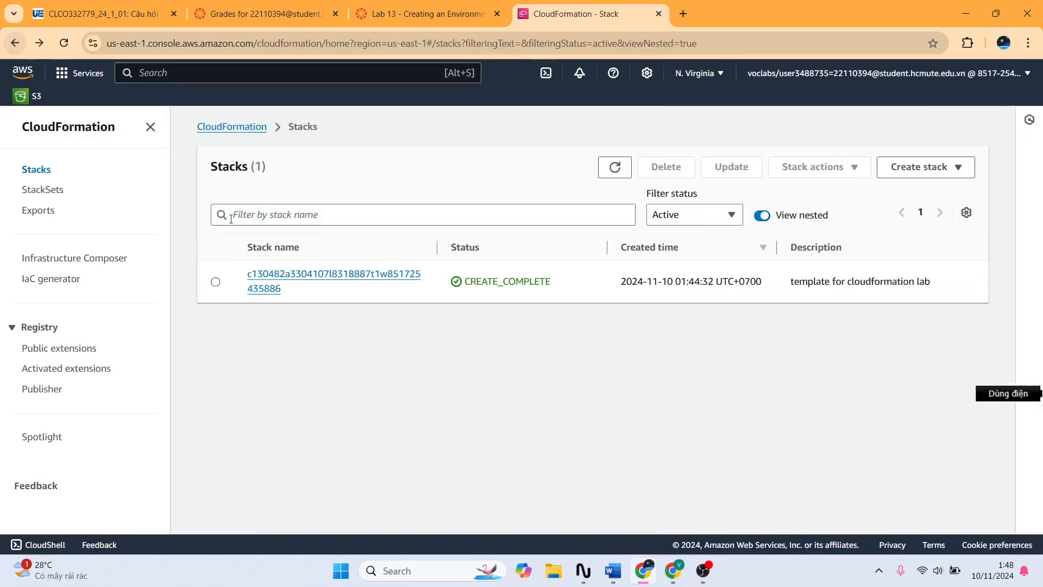
Step: Open the existing lab stack's details, view Application Manager, and check the stack's events and parameters
left_click(330, 275)
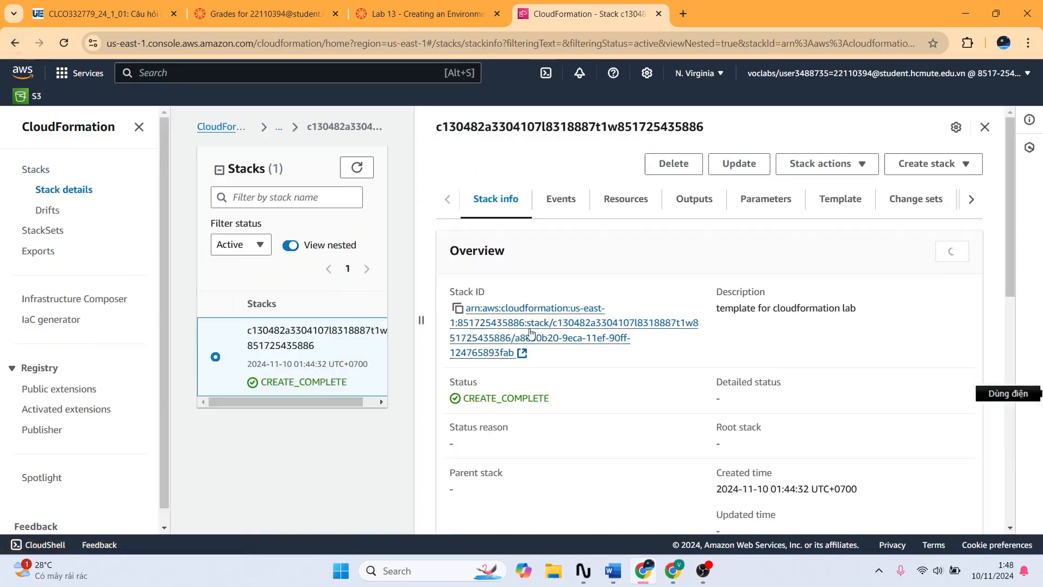
left_click(851, 163)
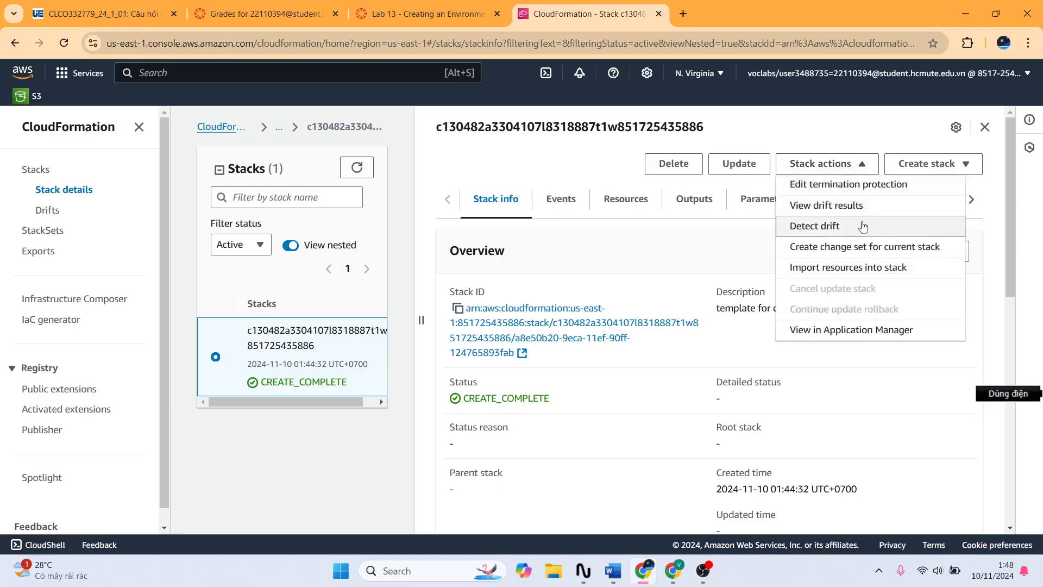
left_click(854, 340)
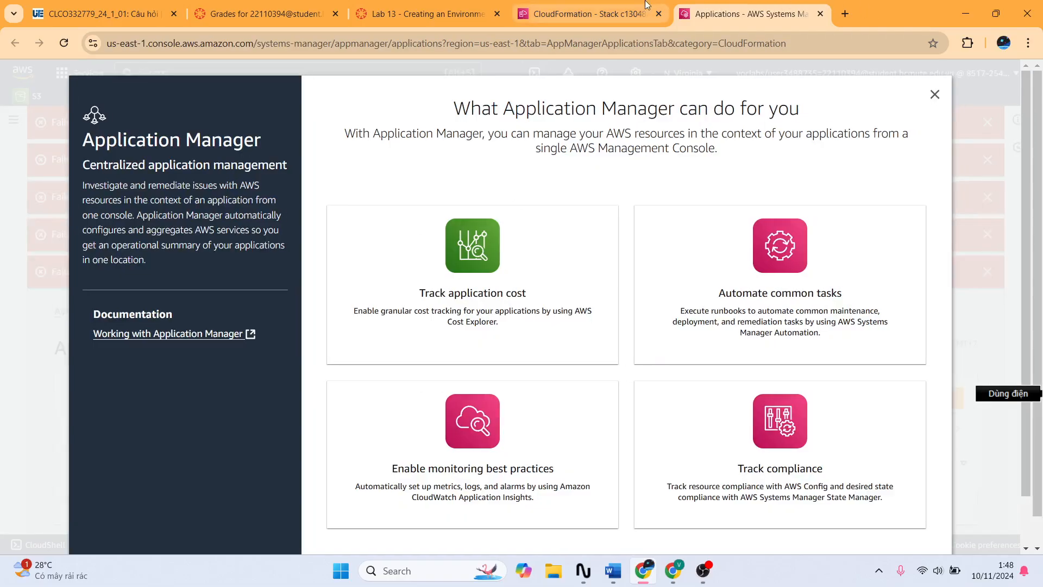
left_click(647, 6)
left_click(561, 208)
left_click(774, 202)
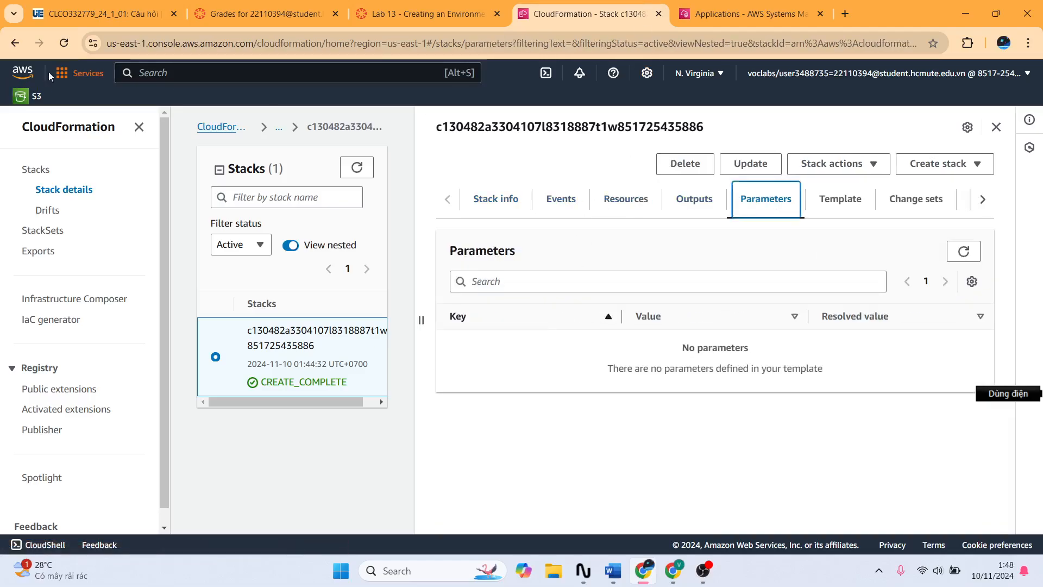
Step: Find the Infrastructure Composer page of LAMP_Single_Instance.template in the browsing history and reopen it
key("ctrl+h")
left_click(494, 326)
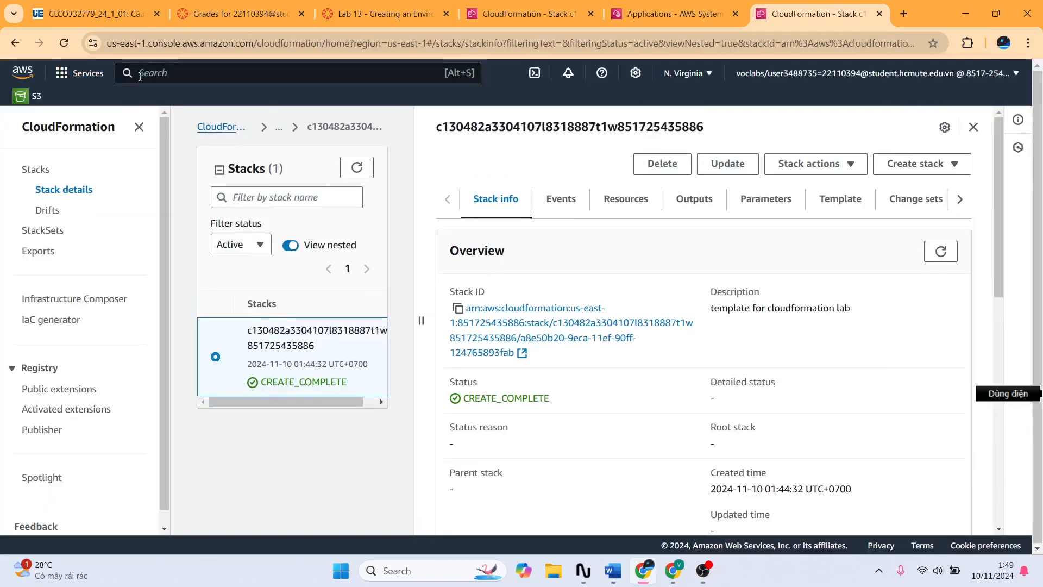
key("ctrl+h")
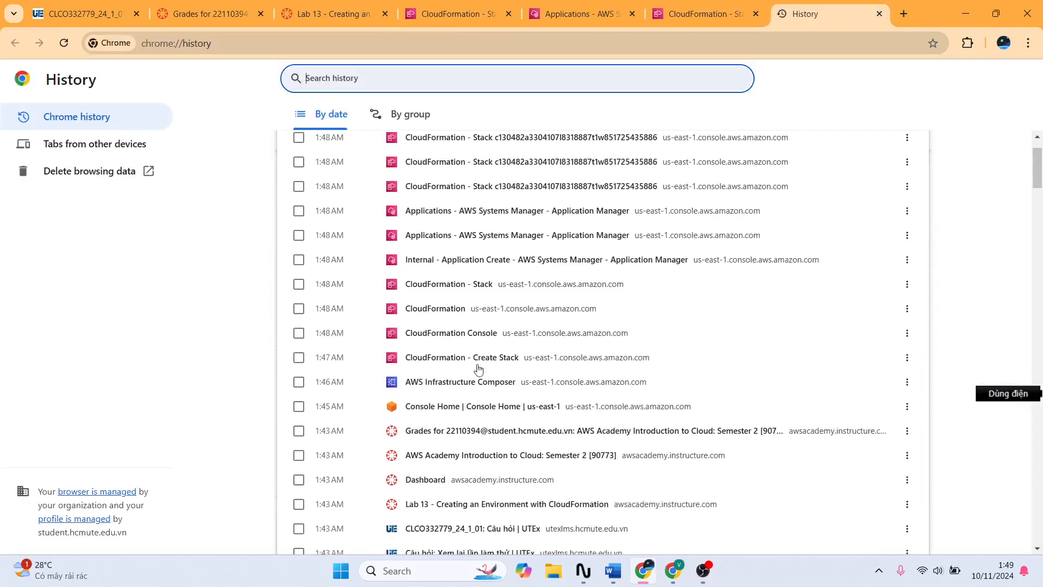
left_click(476, 332)
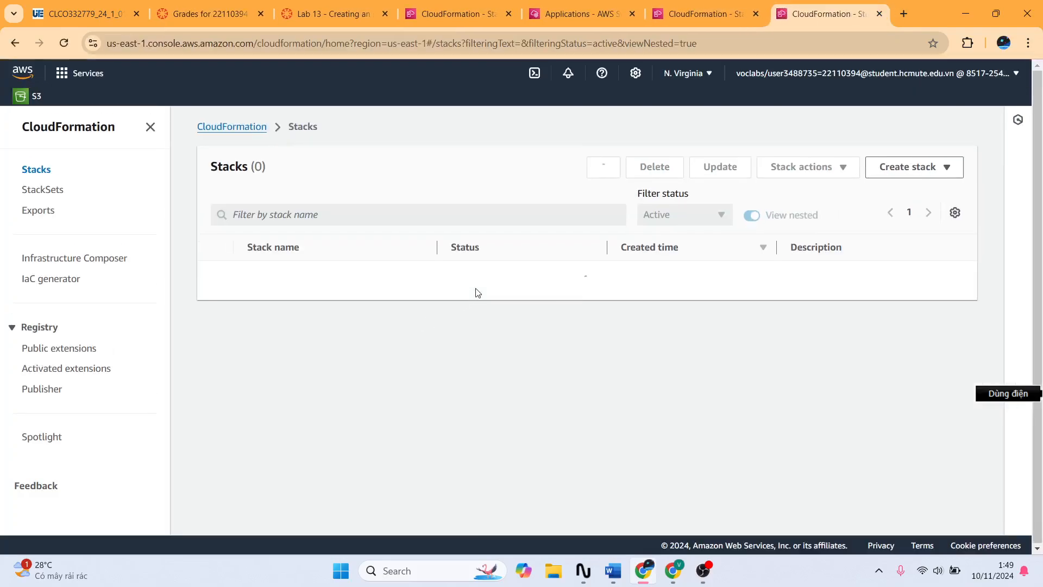
key("ctrl+h")
scroll(475, 298, "down", 5)
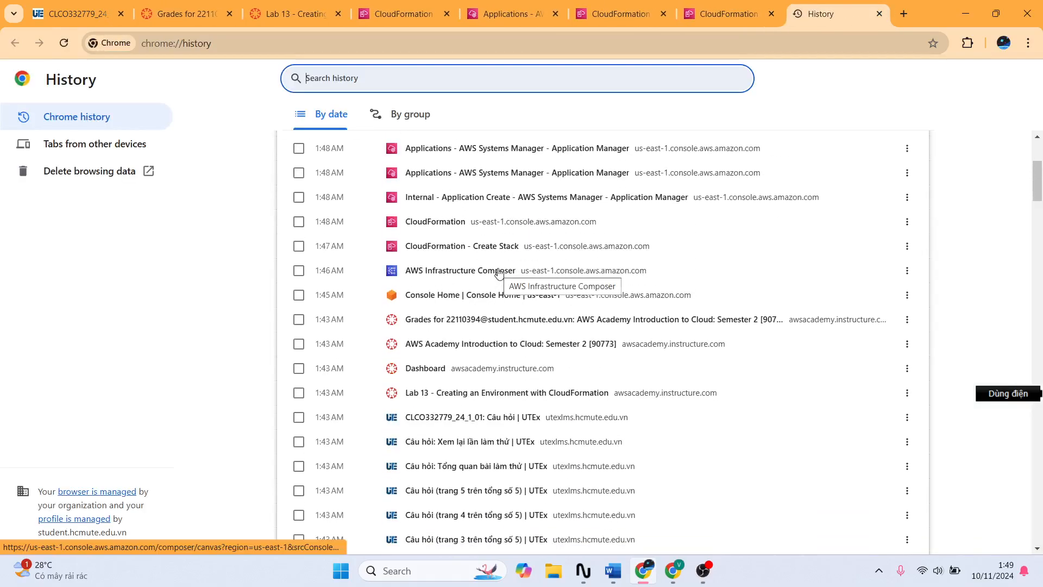
left_click(483, 276)
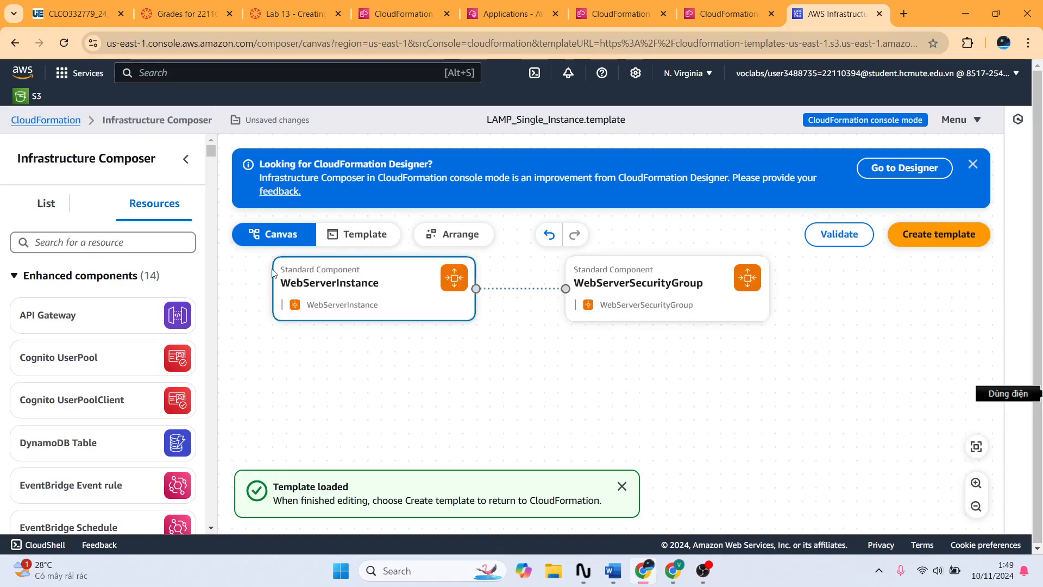
Step: Recheck the lab's pane descriptions, and collapse the Enhanced components and Standard IaC resources lists in Infrastructure Composer
left_click(725, 14)
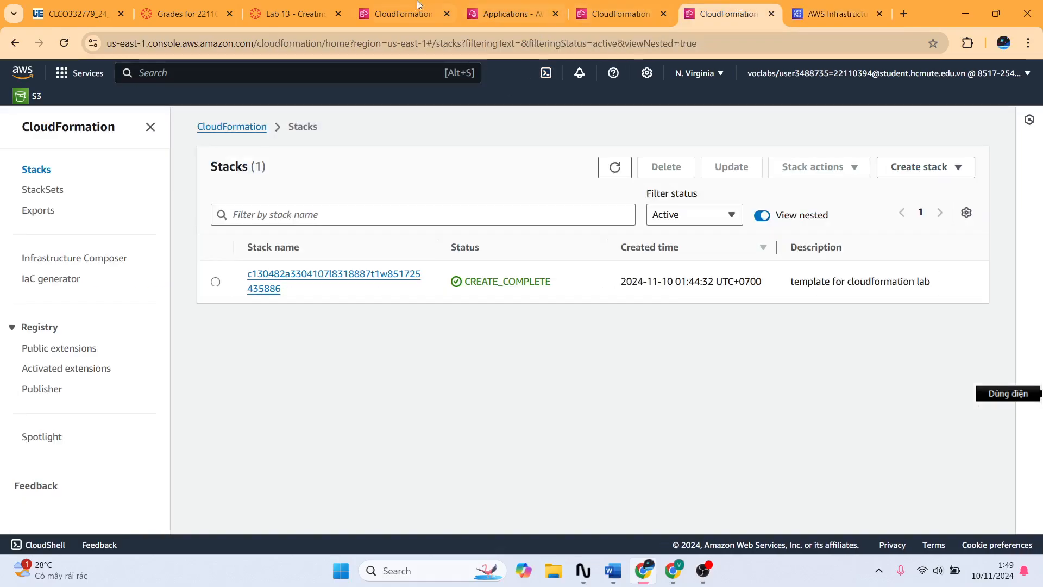
left_click(304, 11)
scroll(869, 367, "down", 3)
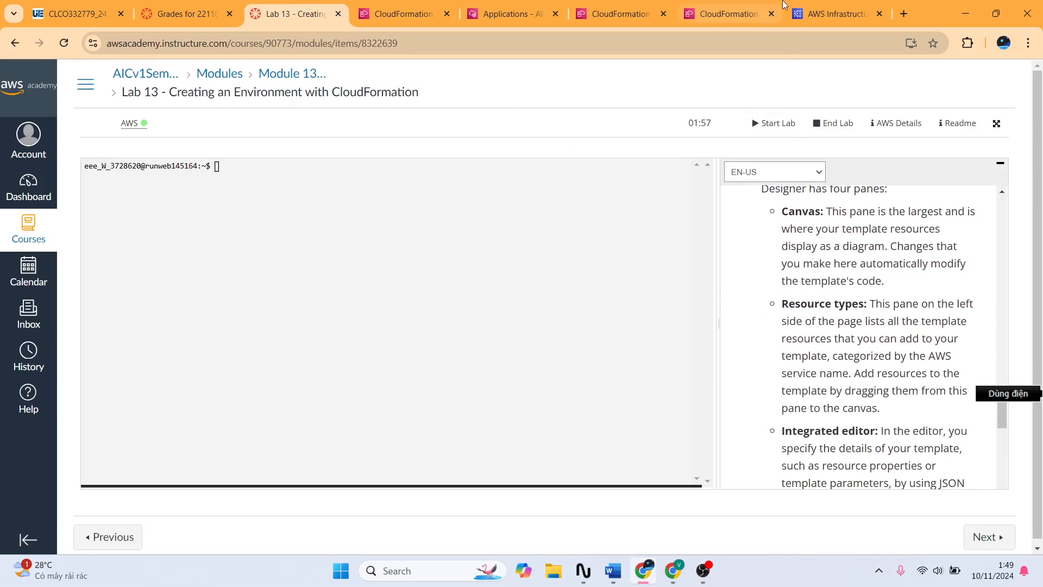
left_click(801, 6)
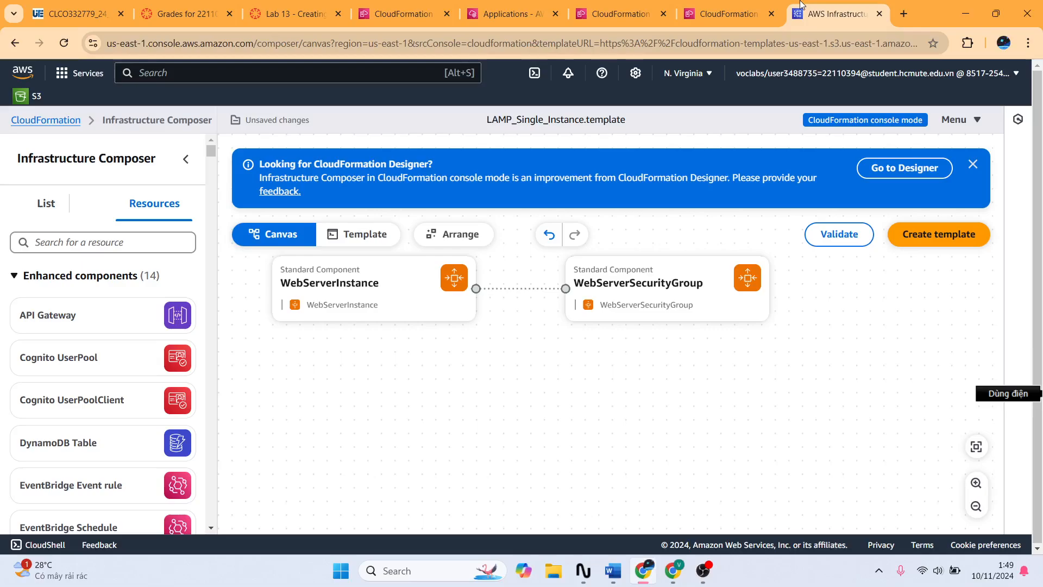
left_click(77, 276)
left_click(77, 295)
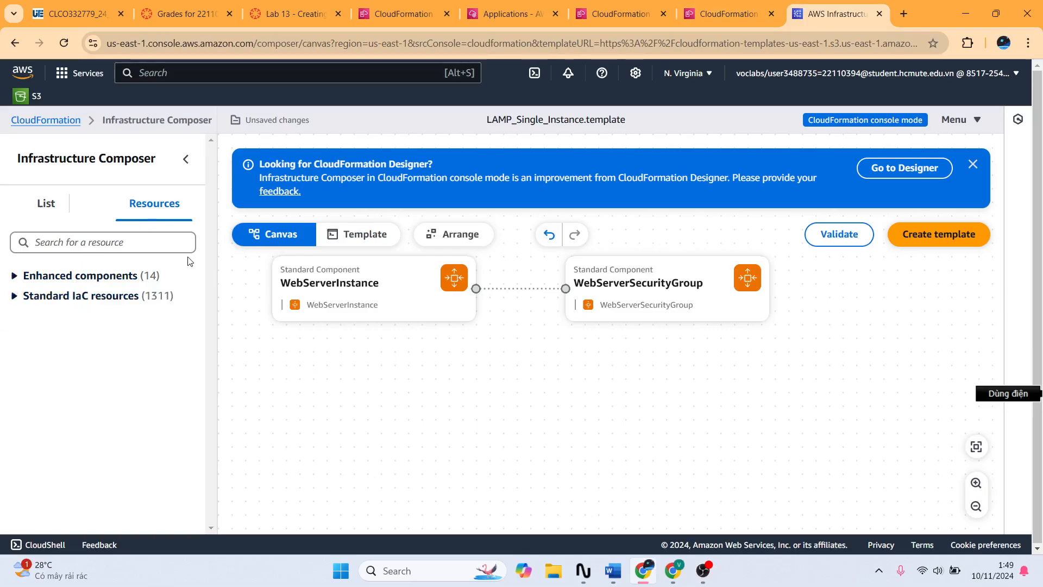
Step: Read the lab's descriptions of the integrated editor and the Messages pane, and return to Infrastructure Composer
left_click(296, 14)
scroll(881, 308, "down", 4)
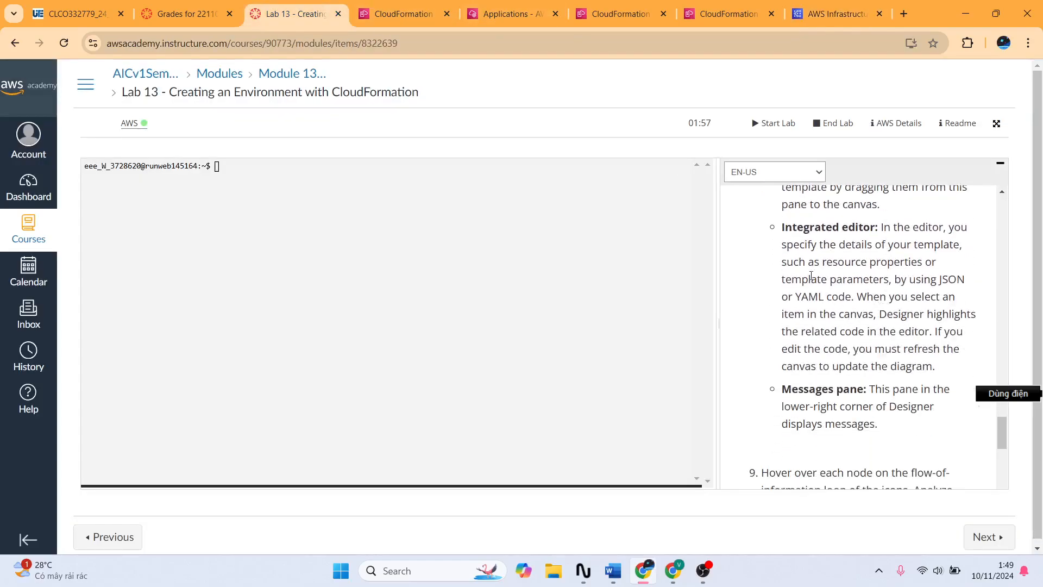
left_click(823, 4)
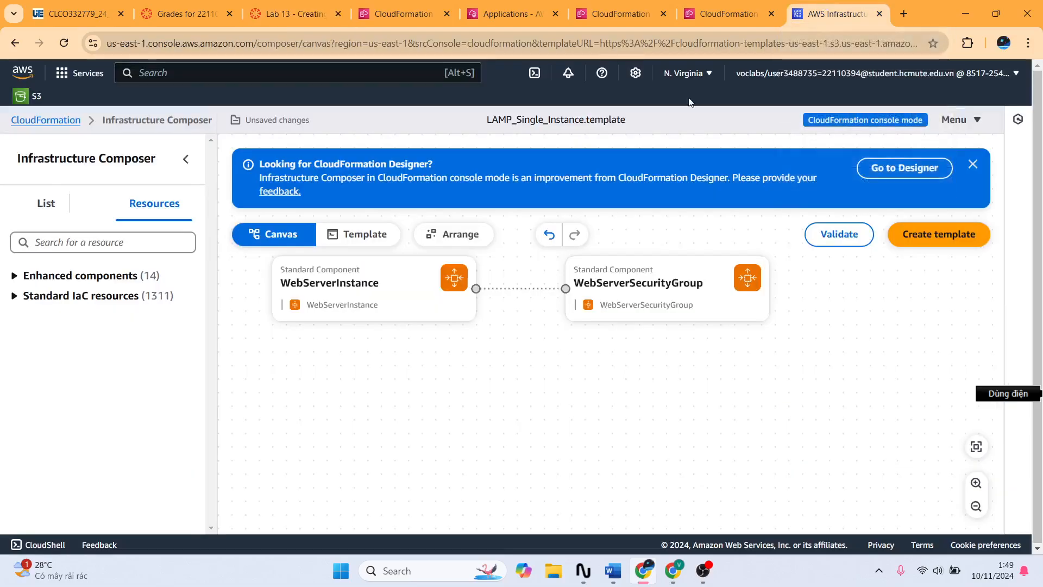
Step: Select the WebServerInstance and WebServerSecurityGroup resources on the canvas, and view WebServerSecurityGroup's resource configuration
left_click(638, 289)
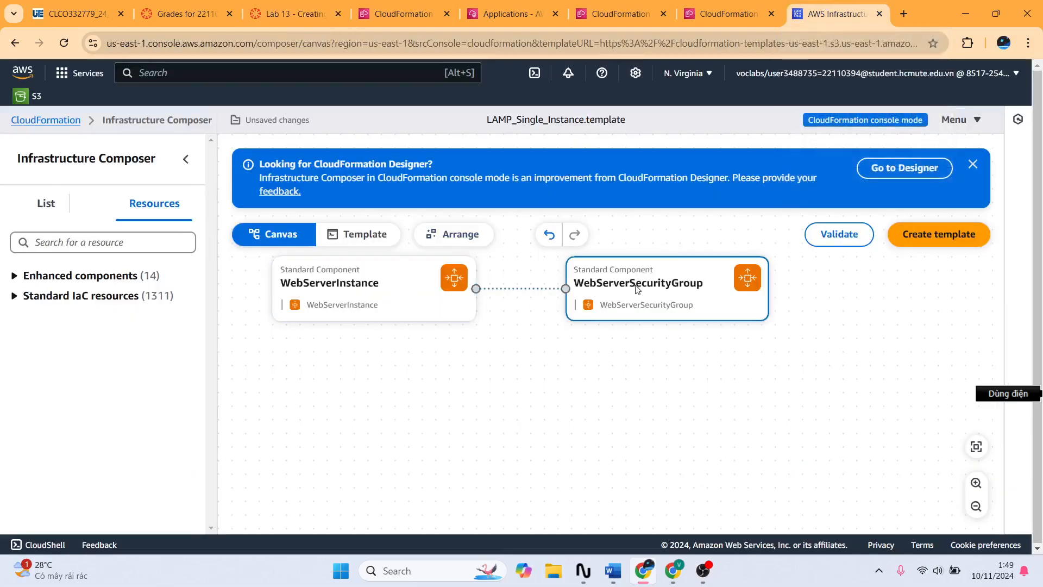
left_click(414, 294)
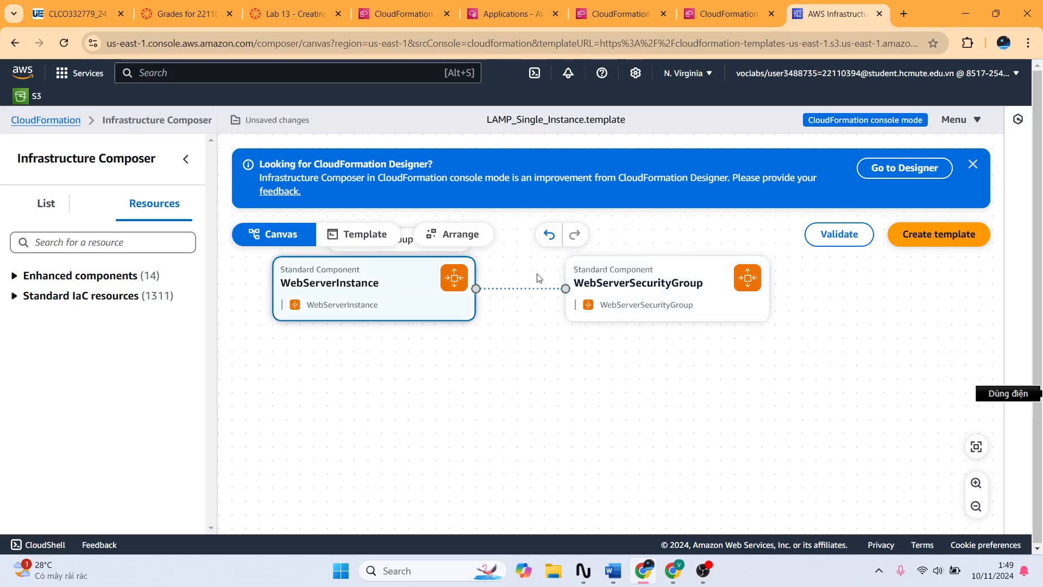
left_click(638, 279)
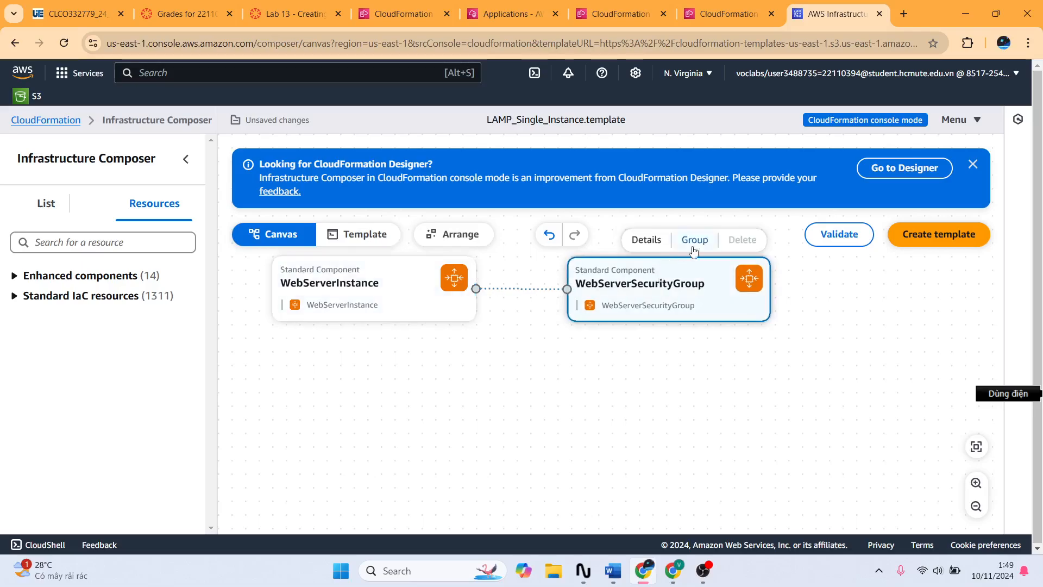
double_click(696, 287)
scroll(894, 292, "down", 3)
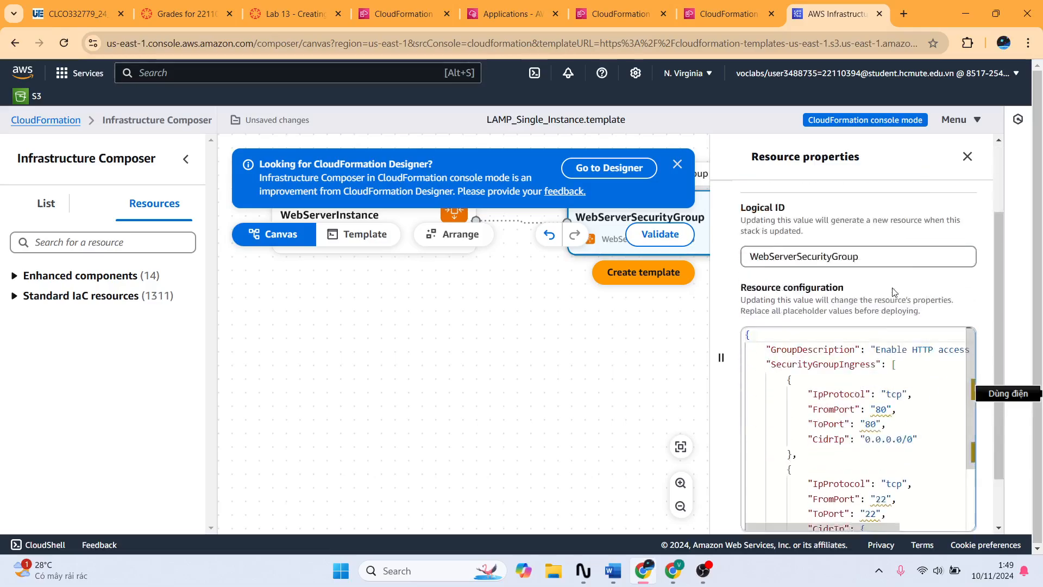
scroll(894, 292, "up", 3)
left_click(967, 156)
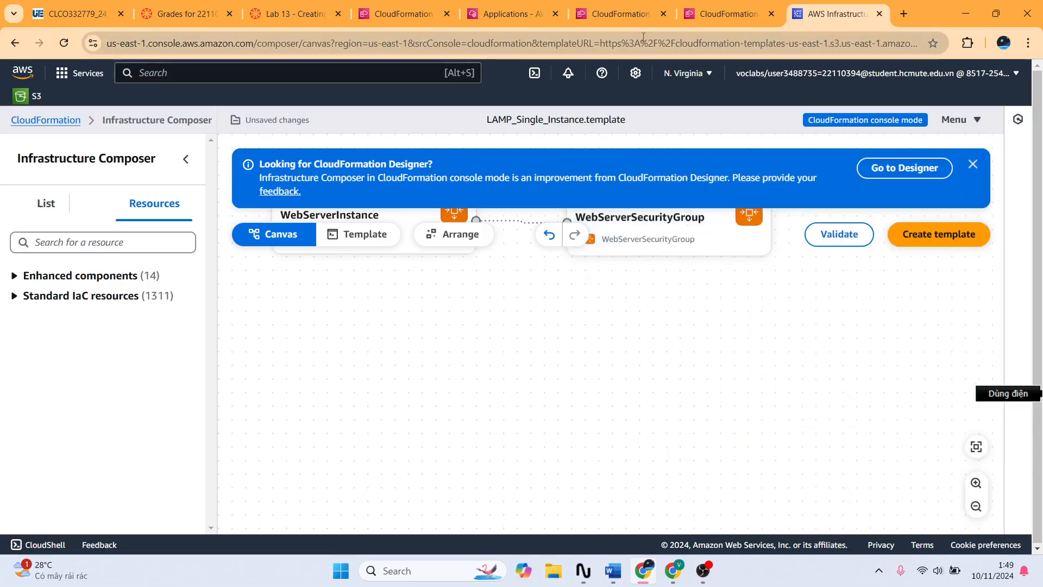
Step: Read the lab's step 9 on analyzing the nodes and resource types, and return to the template's canvas
left_click(296, 14)
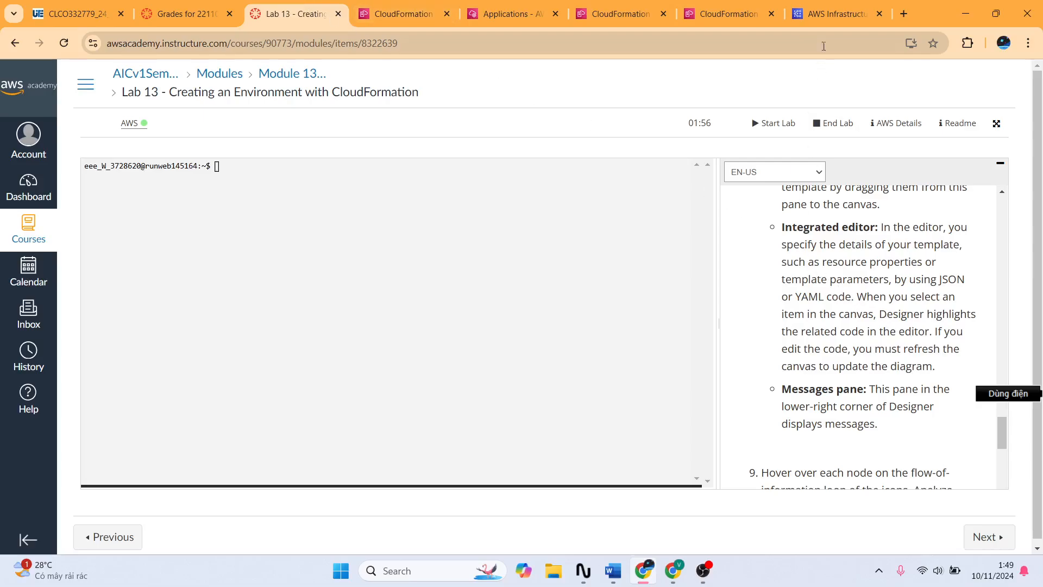
left_click(837, 14)
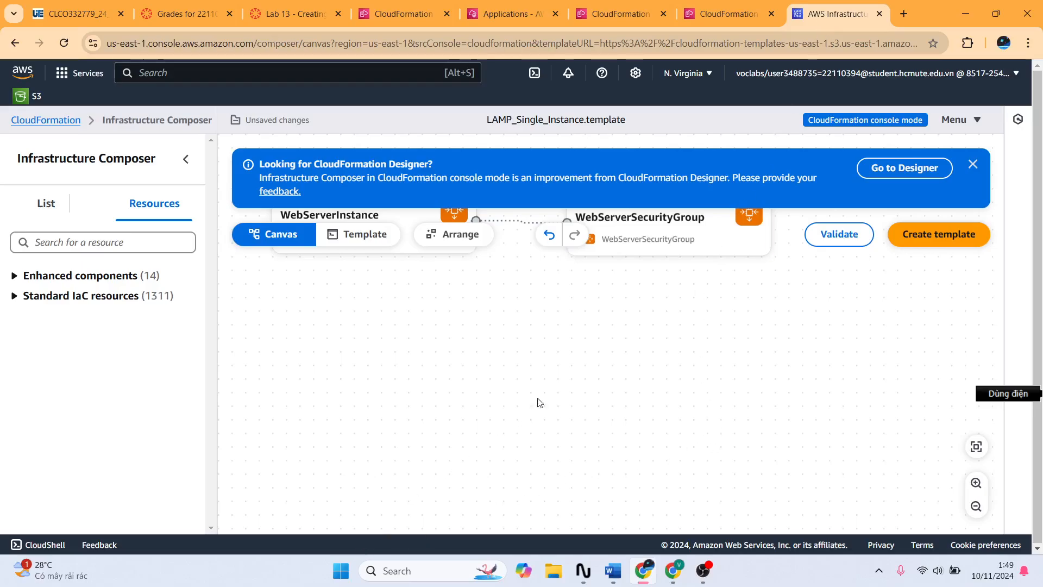
scroll(525, 294, "up", 3)
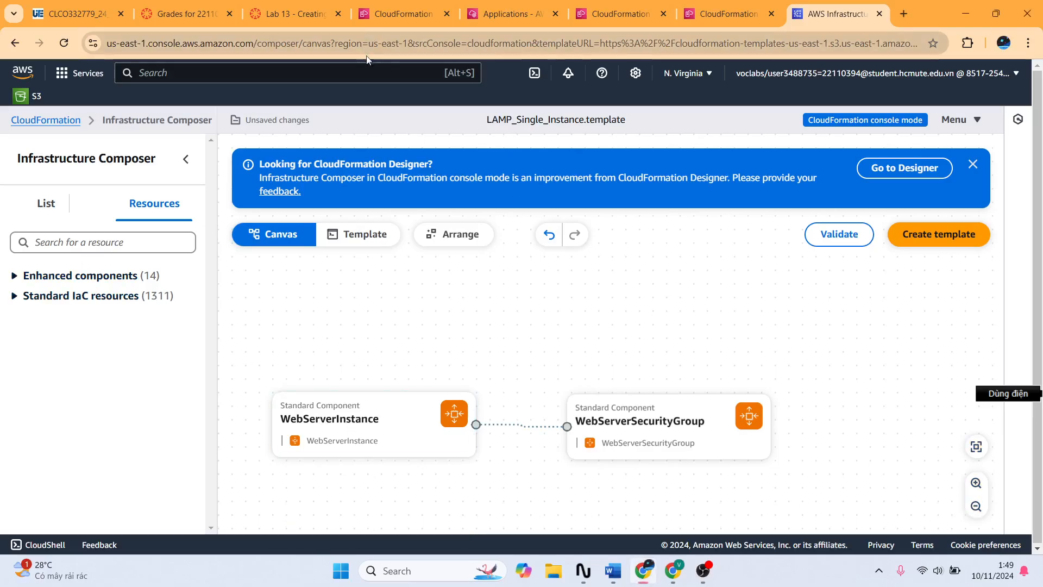
left_click(326, 13)
scroll(756, 317, "down", 3)
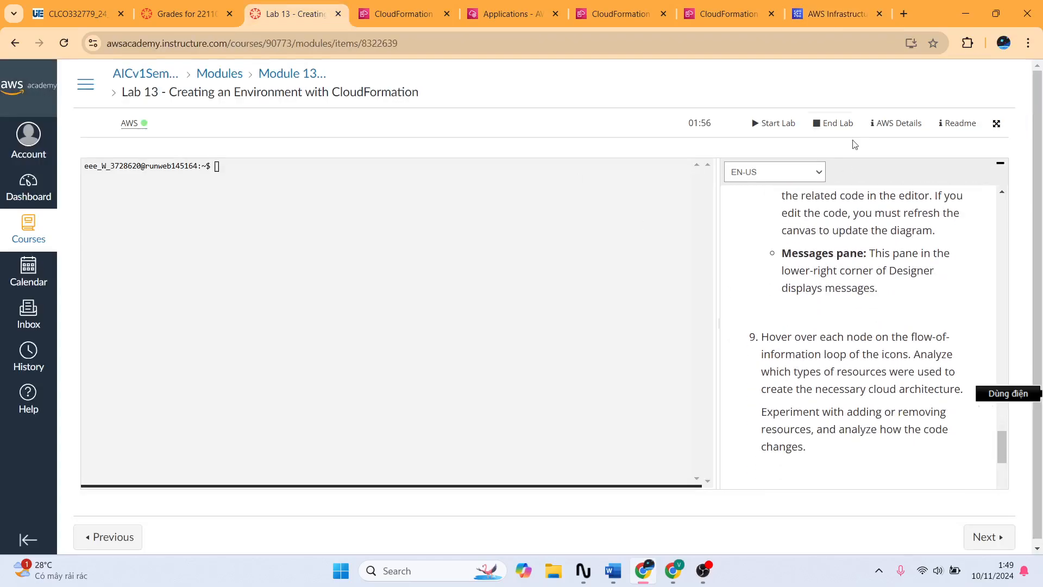
left_click(820, 11)
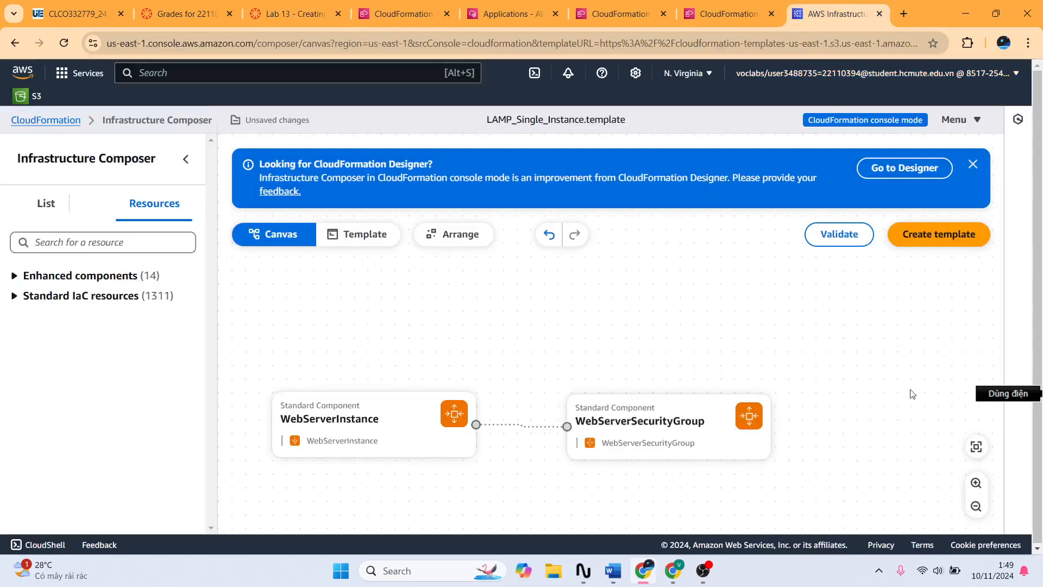
Step: Dismiss the CloudFormation Designer banner above the template's canvas
left_click(977, 485)
left_click(977, 507)
left_click(976, 507)
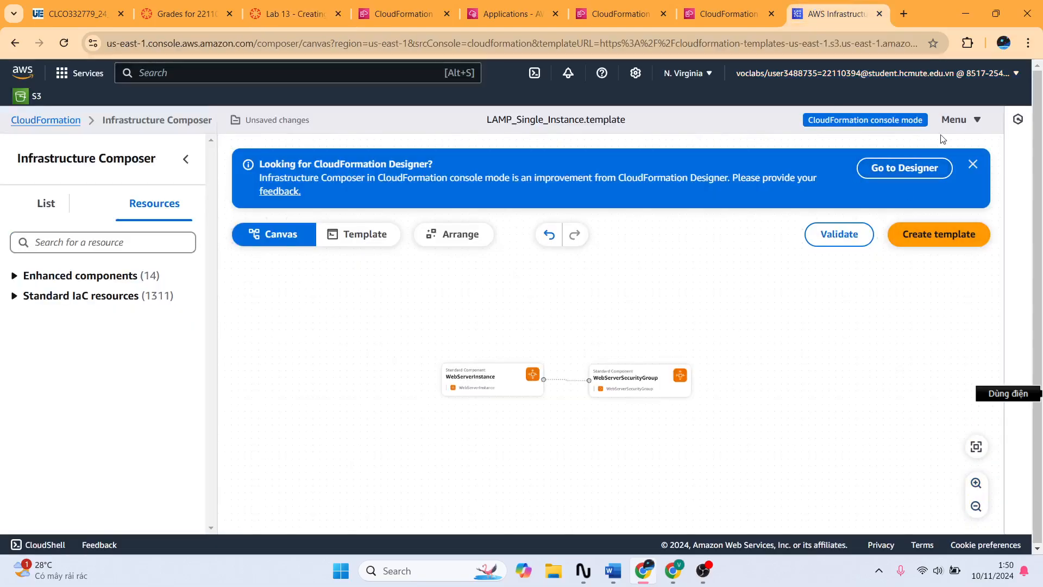
left_click(973, 164)
Step: Read the lab's remaining instructions on experimenting with resources and the Lab complete section
left_click(740, 6)
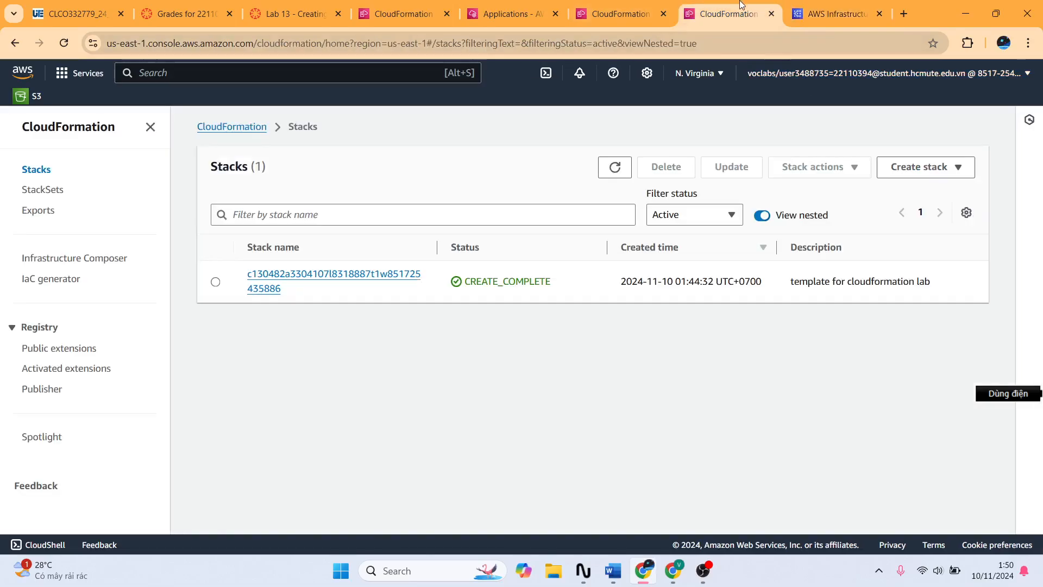
left_click(296, 14)
scroll(808, 348, "down", 5)
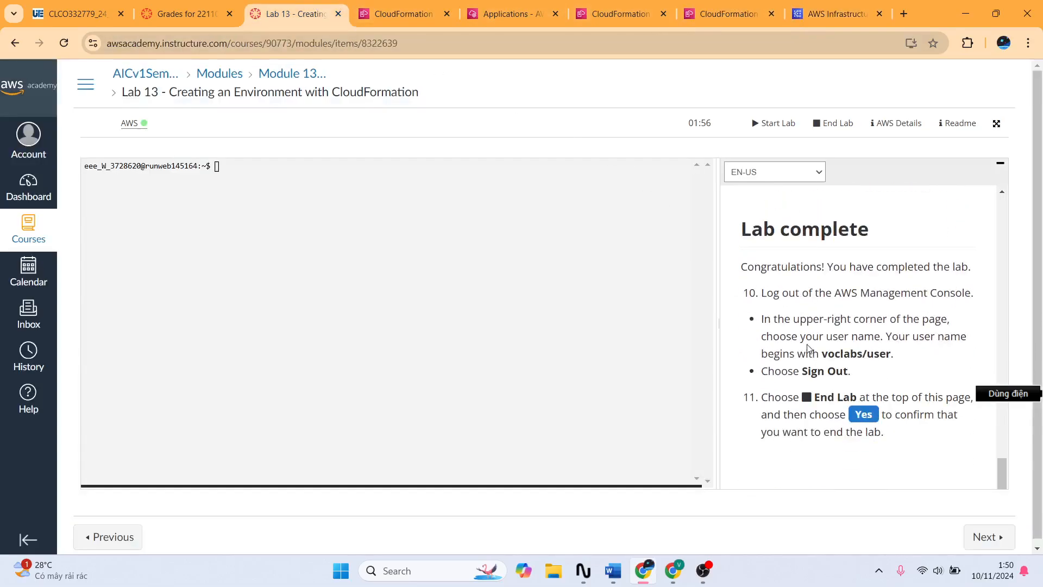
scroll(809, 348, "up", 4)
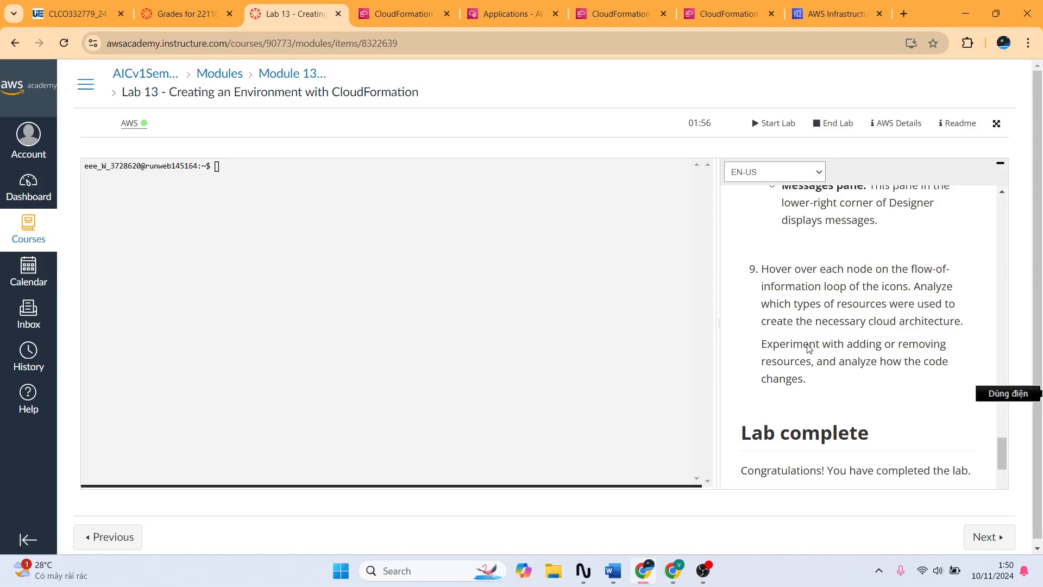
scroll(808, 348, "down", 3)
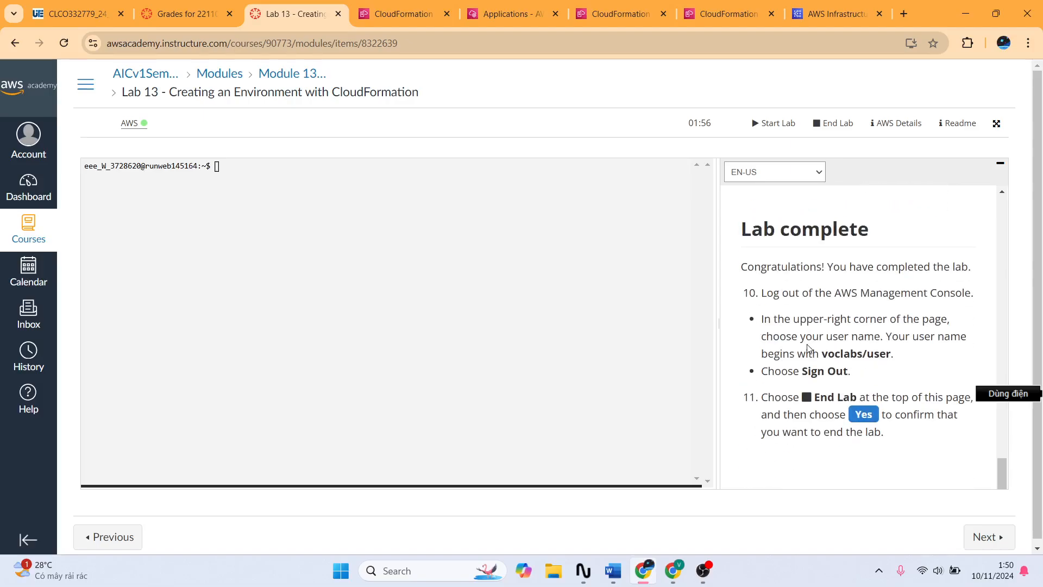
scroll(808, 349, "up", 3)
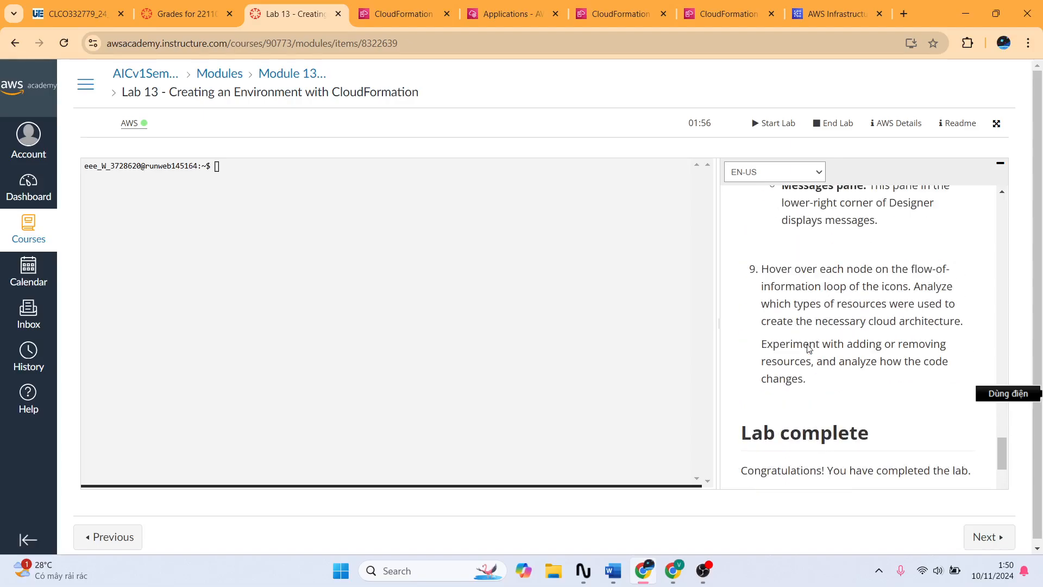
scroll(806, 345, "down", 2)
left_click(705, 570)
left_click(705, 570)
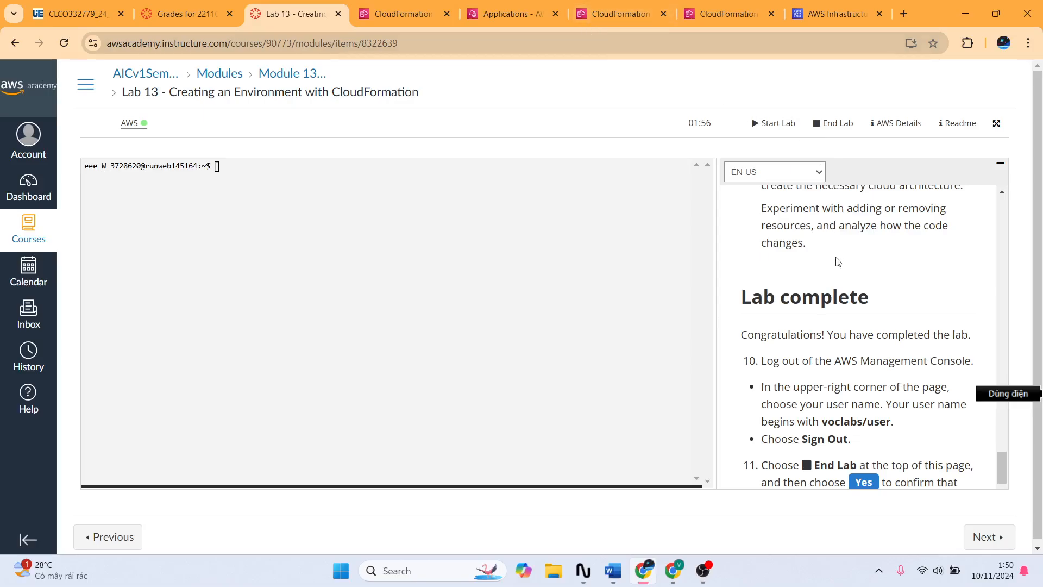
scroll(833, 255, "up", 6)
scroll(840, 270, "down", 7)
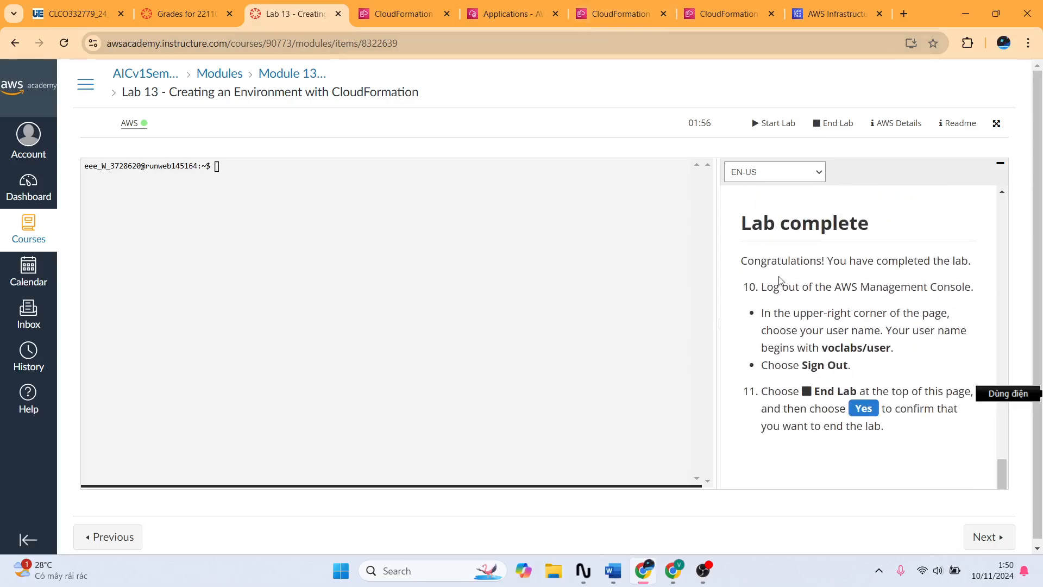
scroll(823, 355, "up", 3)
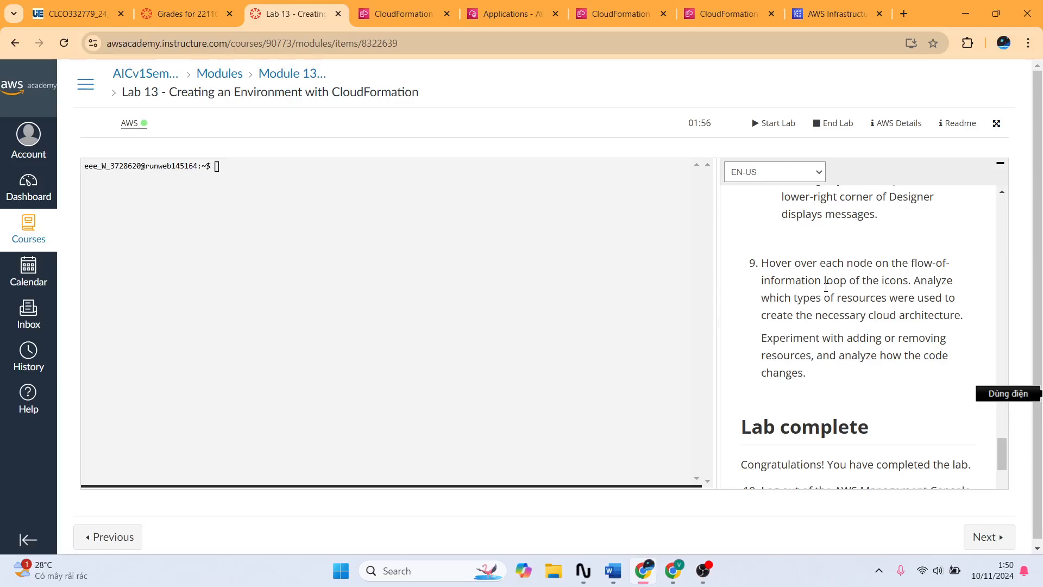
Step: Return to LAMP_Single_Instance.template in Infrastructure Composer and expand the Enhanced components list
left_click(698, 5)
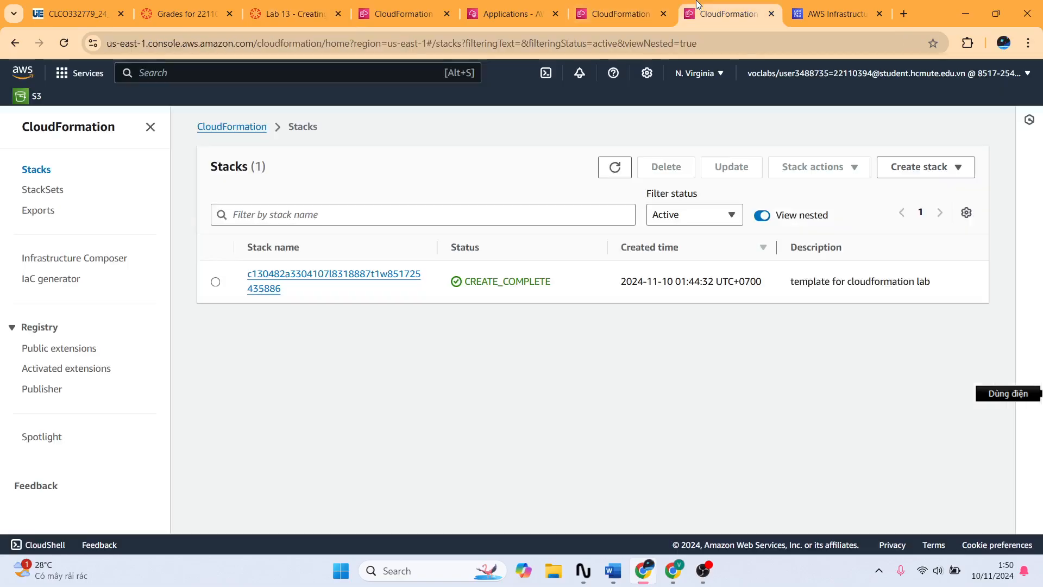
left_click(656, 4)
left_click(382, 8)
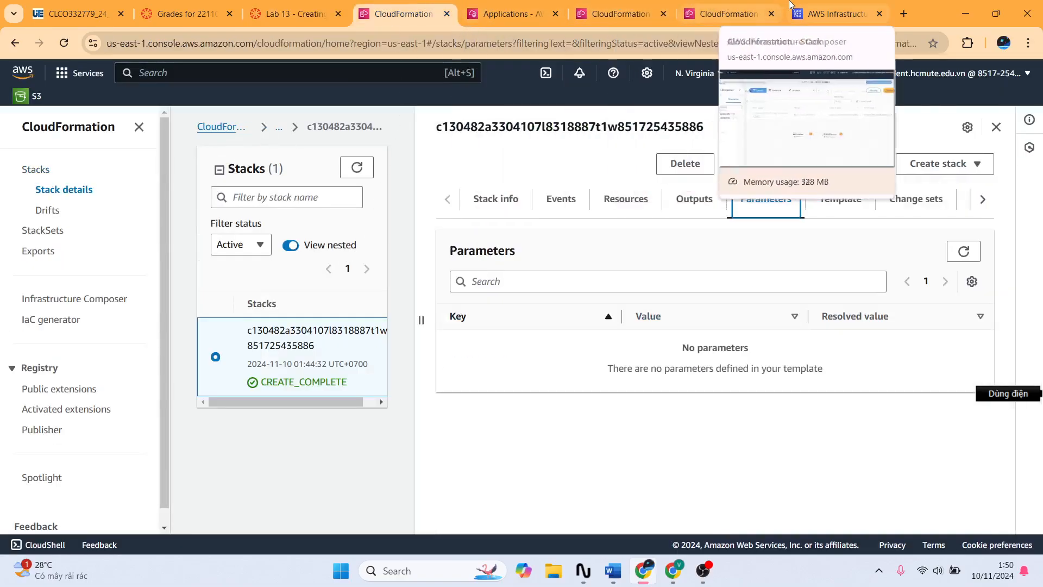
left_click(837, 12)
left_click(64, 293)
left_click(76, 280)
left_click(76, 280)
left_click(77, 280)
Step: Add an API Gateway resource to the canvas, and delete it after viewing its properties
left_click_drag(116, 321, 383, 283)
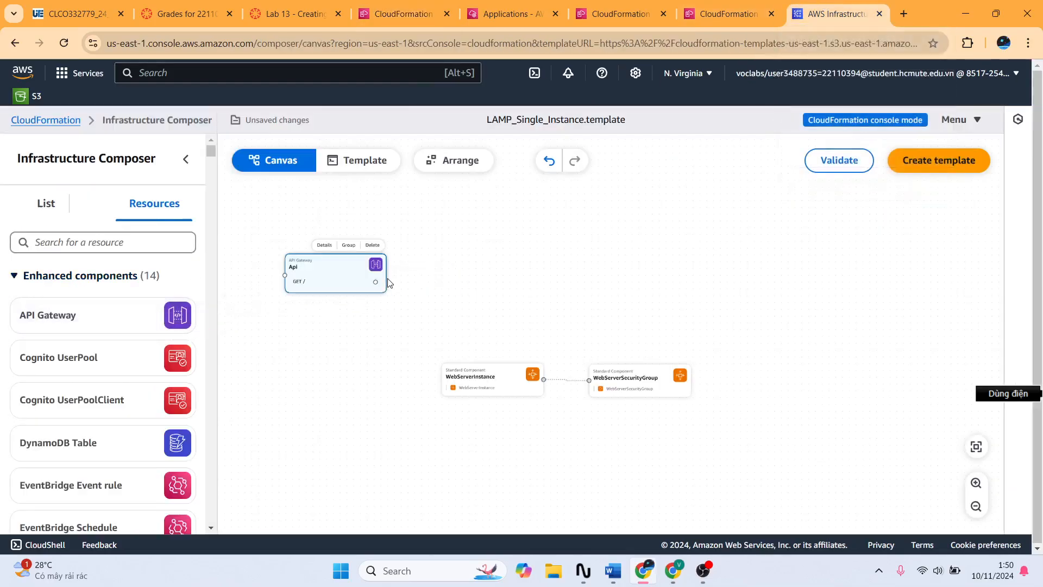
double_click(328, 284)
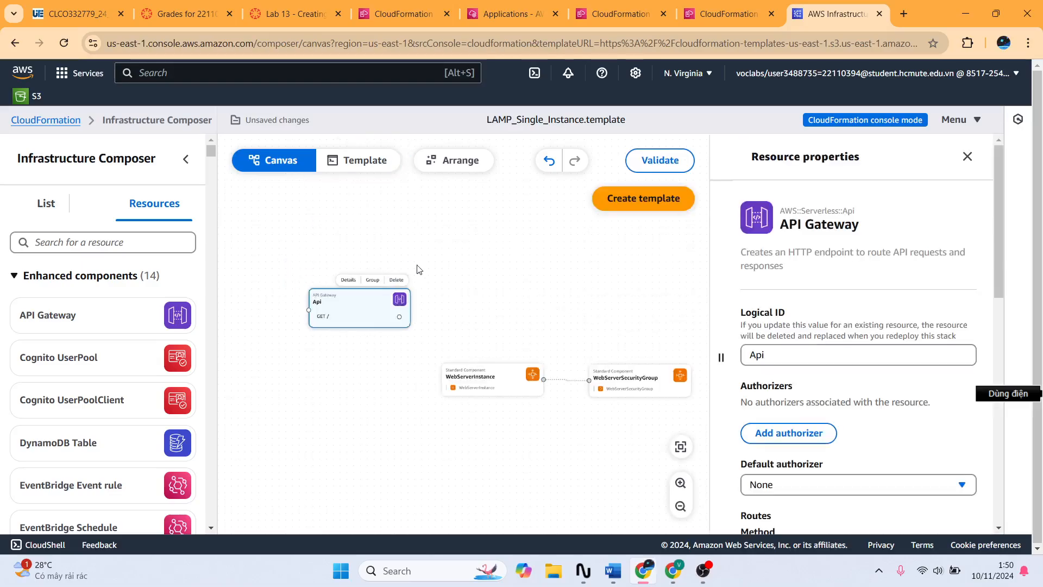
left_click(396, 280)
Step: Add a Kinesis Stream, an EventBridge Event rule and two EventBridge Schedule resources to the canvas
scroll(158, 359, "down", 4)
left_click_drag(158, 362, 314, 365)
left_click_drag(126, 325, 483, 363)
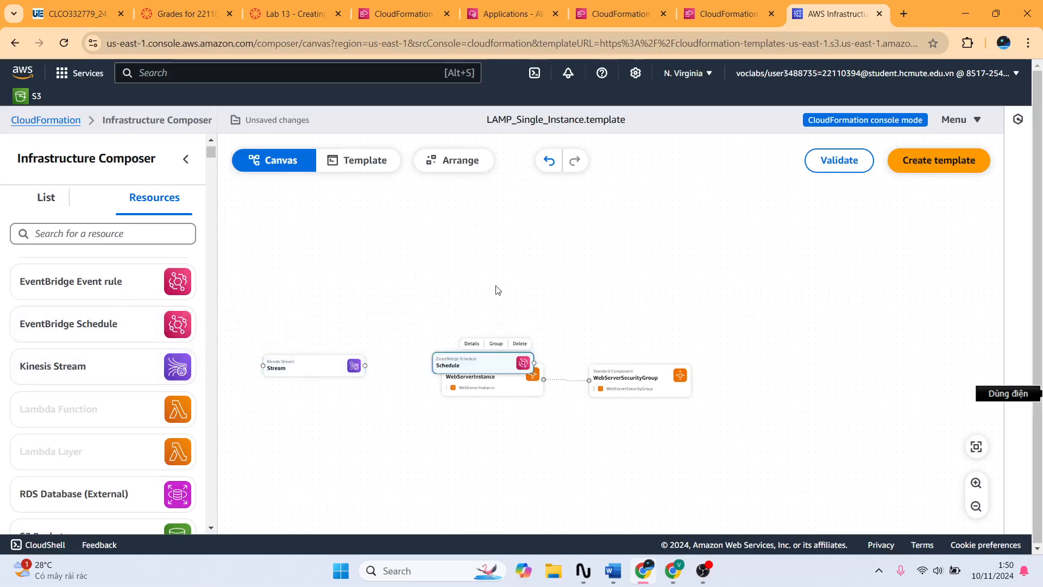
left_click_drag(57, 271, 424, 299)
left_click_drag(155, 321, 654, 321)
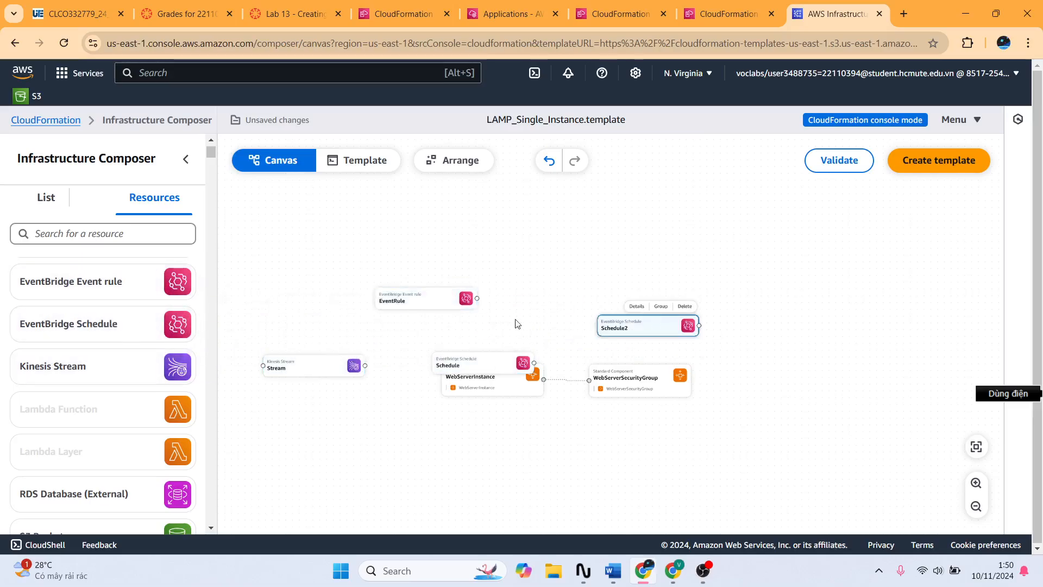
Step: Rearrange the resource cards so the first Schedule sits between EventRule and Schedule2, clear of WebServerInstance
scroll(685, 373, "up", 5)
left_click_drag(684, 373, 533, 269)
left_click(606, 402)
left_click_drag(460, 293, 566, 409)
left_click(372, 252)
left_click_drag(350, 274, 638, 330)
left_click_drag(545, 424, 675, 313)
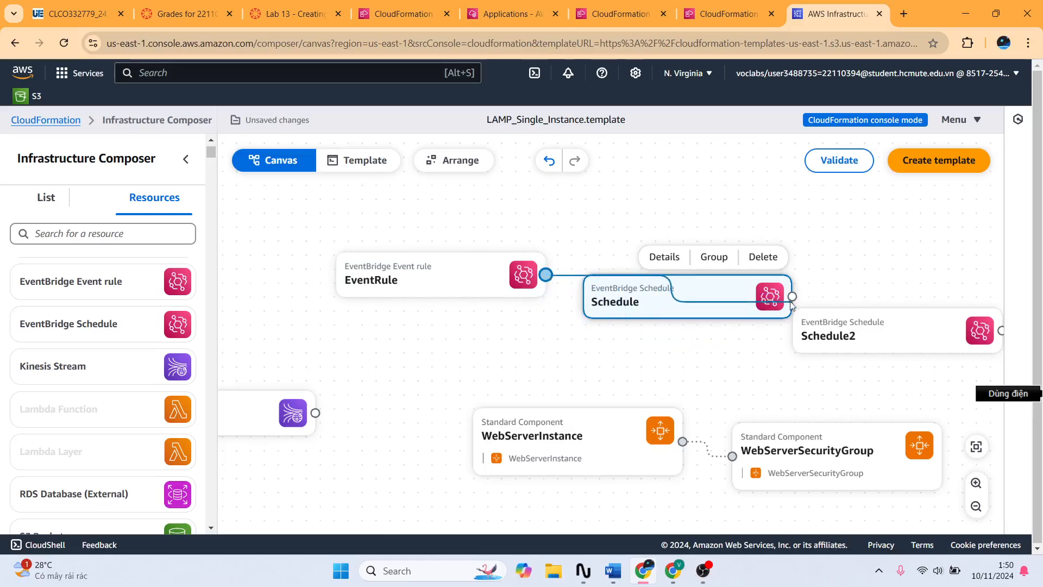
Step: Try to connect EventRule to the Schedule and to the Kinesis Stream, viewing the stream's properties
left_click_drag(546, 274, 485, 310)
left_click_drag(326, 377, 281, 387)
double_click(244, 425)
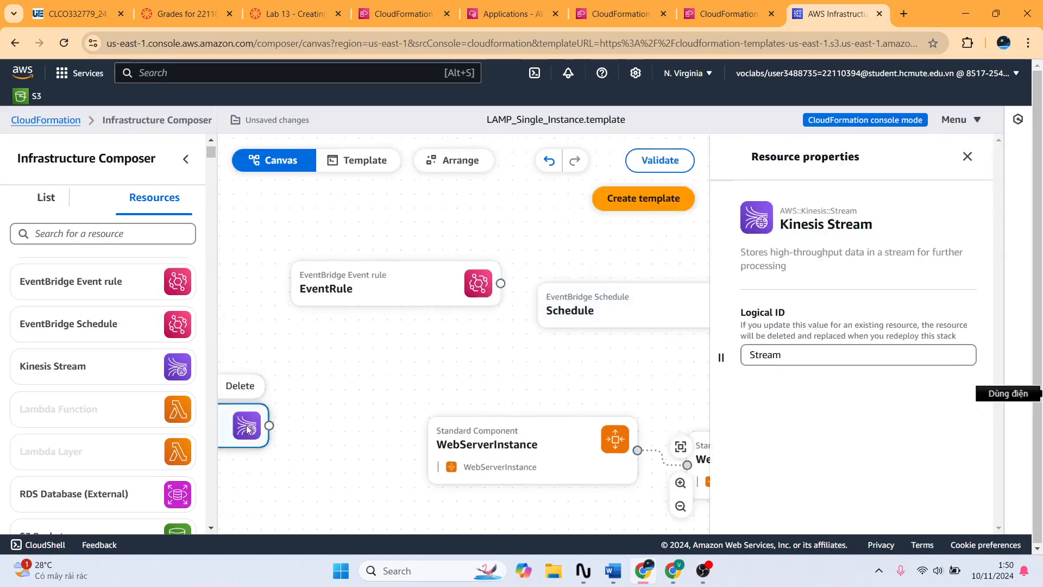
left_click_drag(501, 283, 270, 425)
left_click(560, 386)
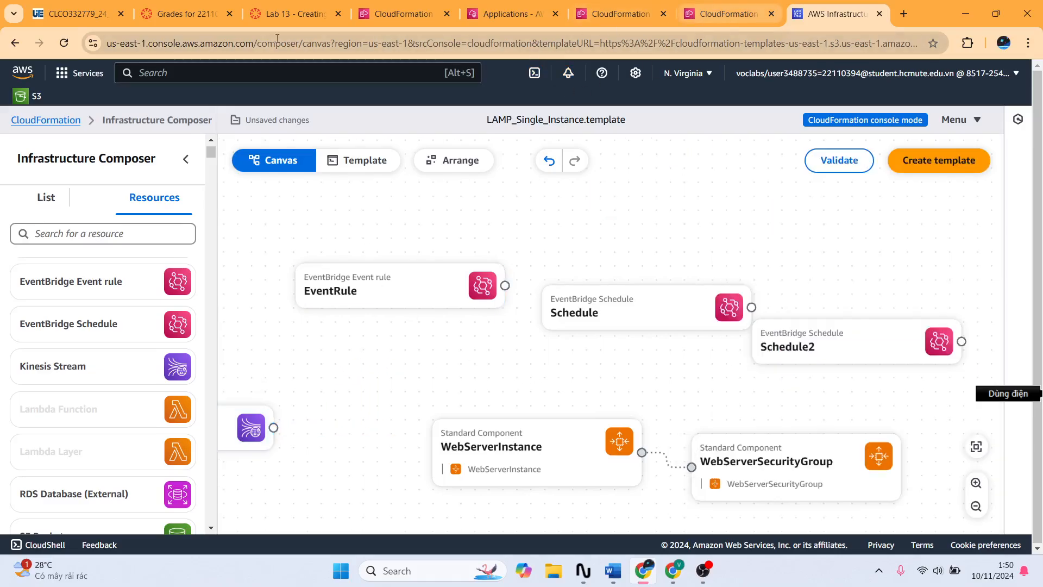
Step: Check the lab's completion steps and sign out of the AWS Management Console
left_click(318, 5)
left_click_drag(760, 264, 819, 377)
scroll(769, 345, "down", 3)
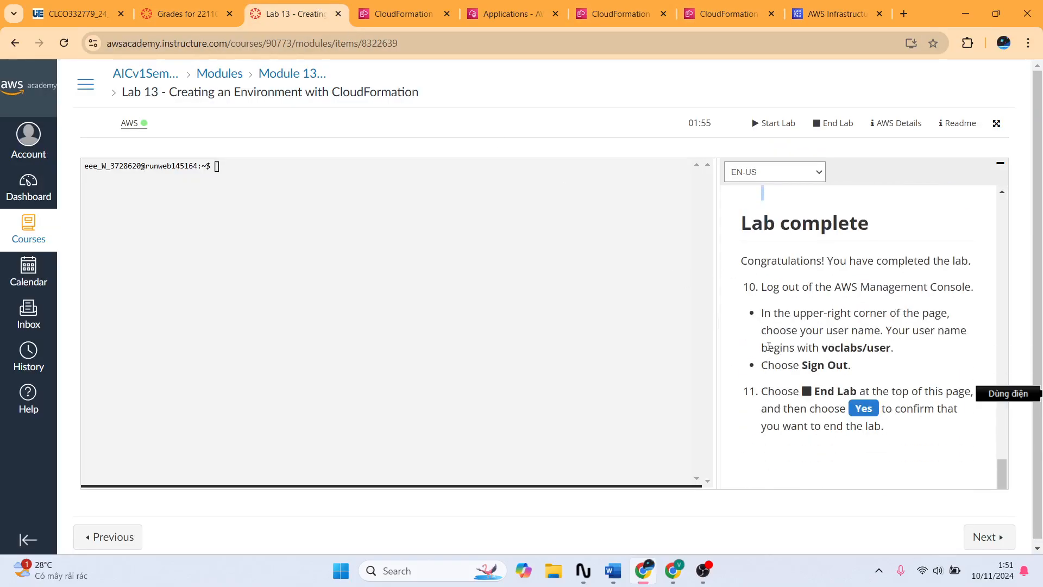
left_click(403, 14)
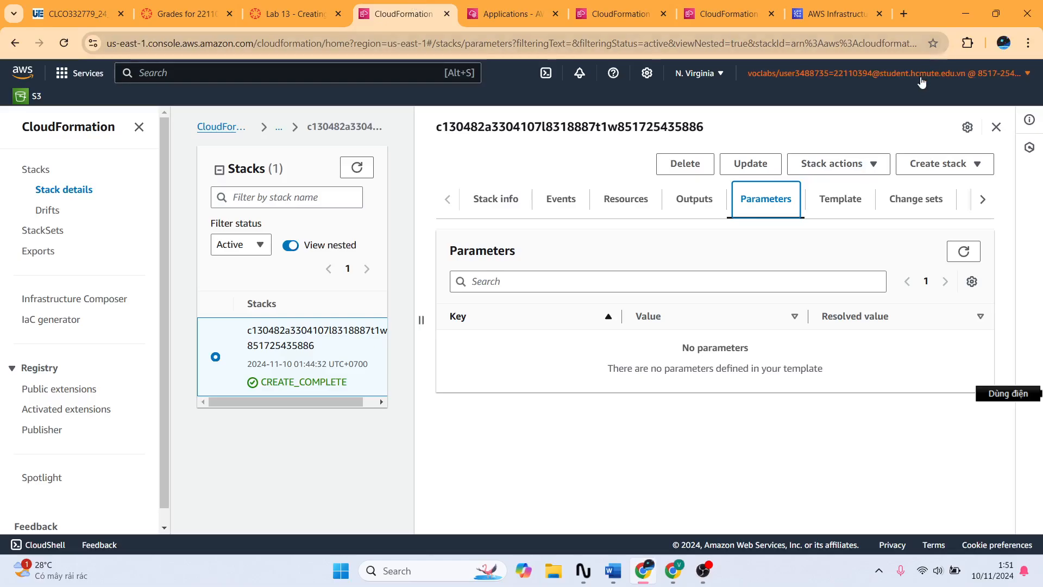
left_click(876, 73)
left_click(984, 308)
Step: End Lab 13 from its AWS Academy page and confirm ending it
left_click(296, 14)
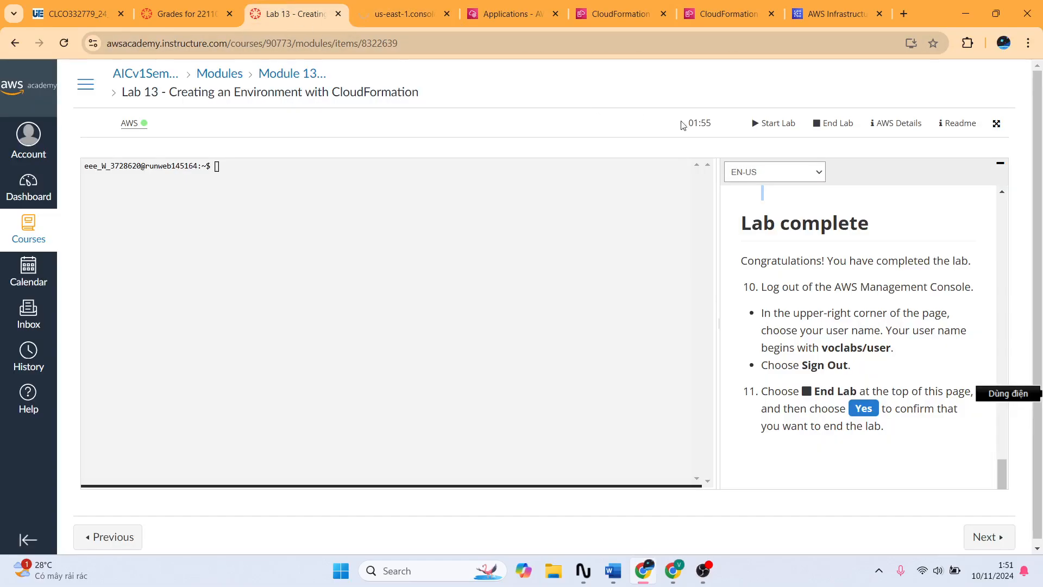
left_click(836, 125)
left_click(810, 241)
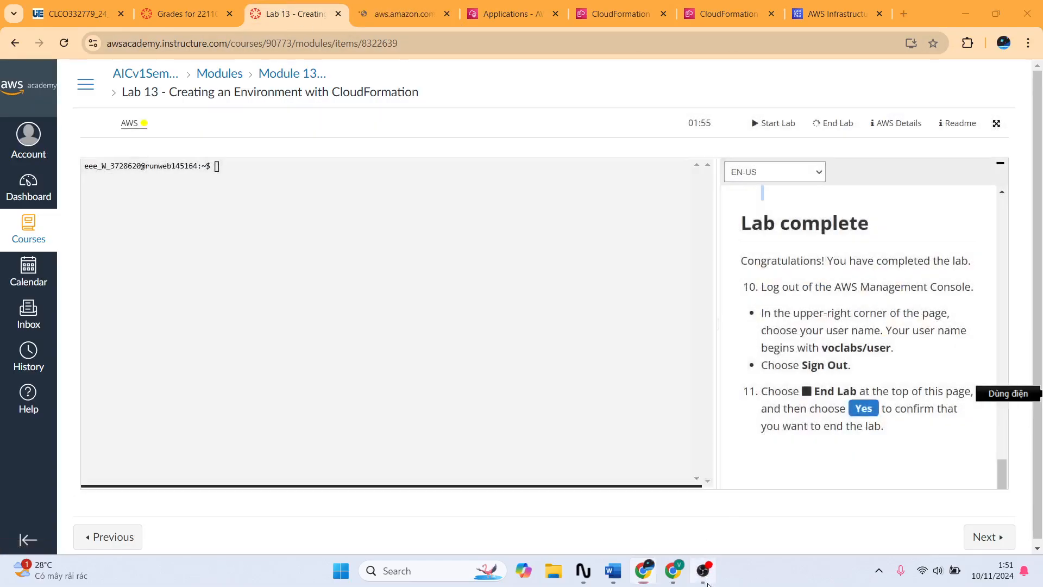